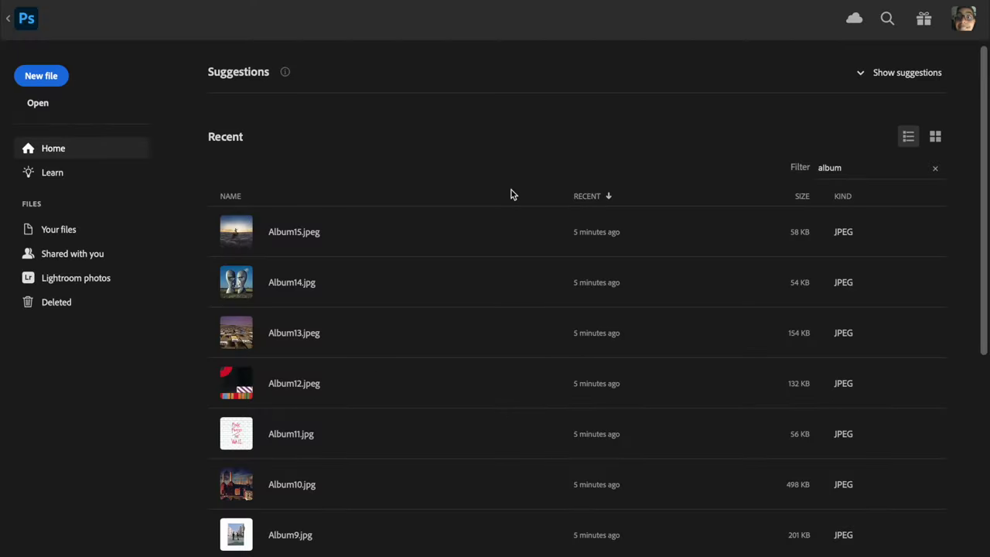
Step: Find Album5.jpeg, the square cow cover, in the Recent list and open it
{"action": "scroll", "coordinate": [462, 278], "scroll_direction": "down", "scroll_amount": 1}
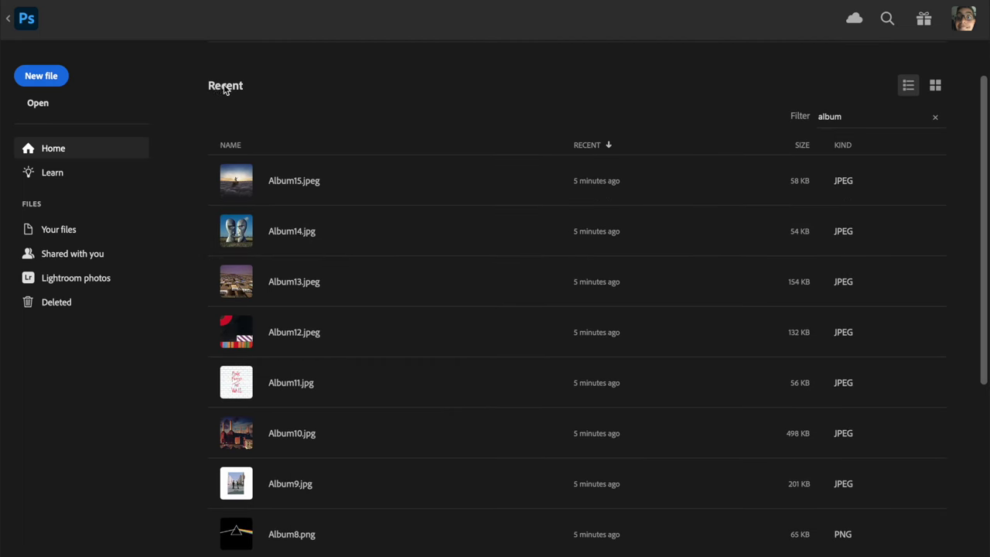
{"action": "scroll", "coordinate": [377, 287], "scroll_direction": "down", "scroll_amount": 5}
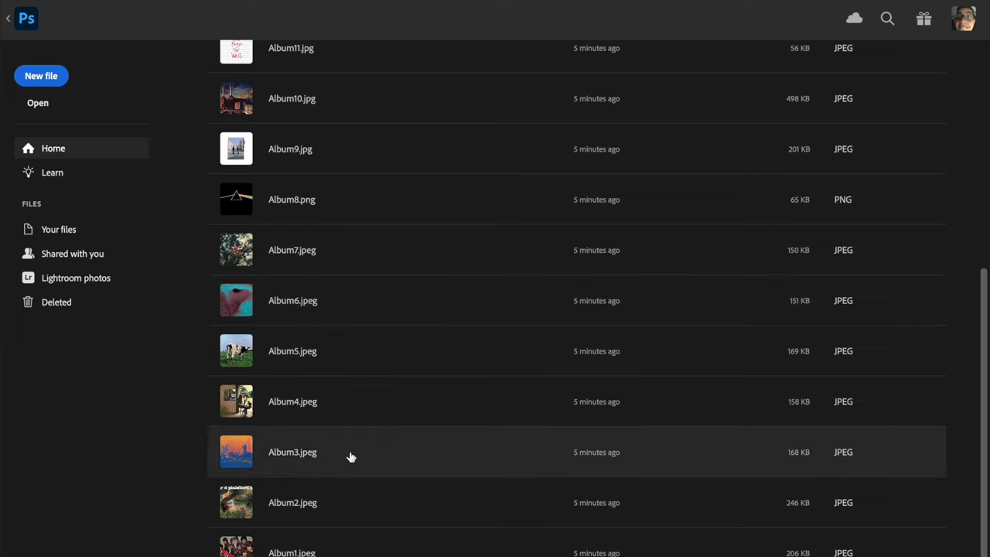
{"action": "scroll", "coordinate": [329, 268], "scroll_direction": "up", "scroll_amount": 6}
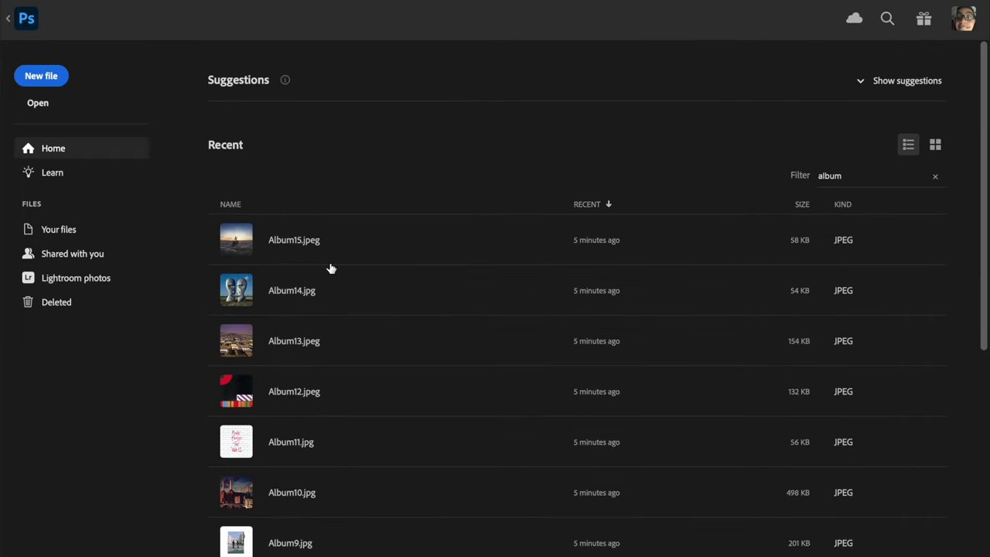
{"action": "scroll", "coordinate": [407, 358], "scroll_direction": "down", "scroll_amount": 5}
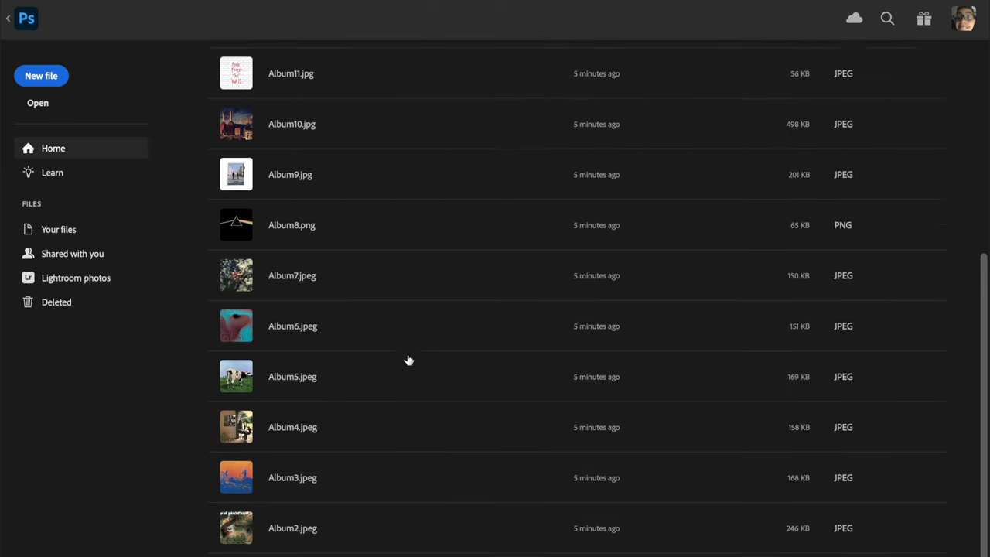
{"action": "scroll", "coordinate": [370, 306], "scroll_direction": "up", "scroll_amount": 1}
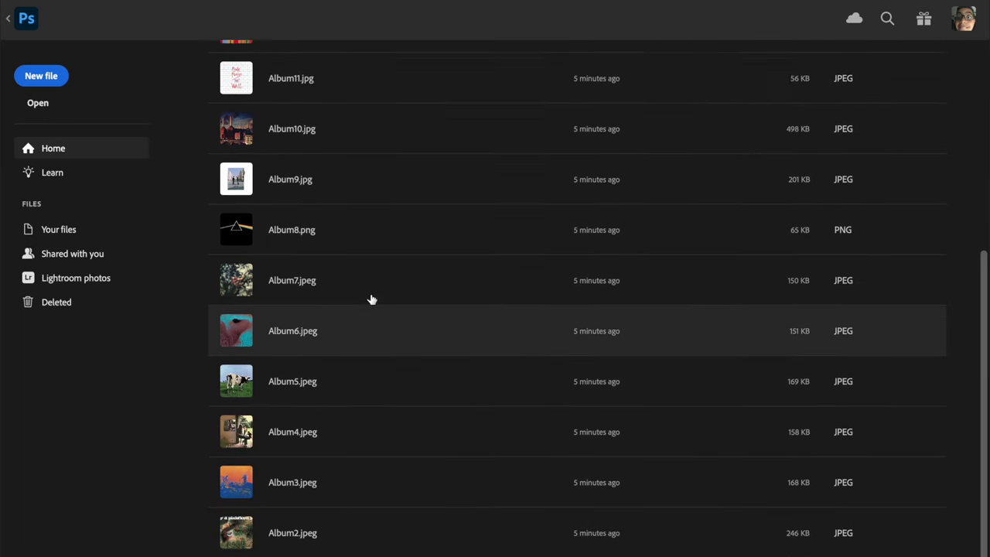
{"action": "scroll", "coordinate": [372, 299], "scroll_direction": "up", "scroll_amount": 2}
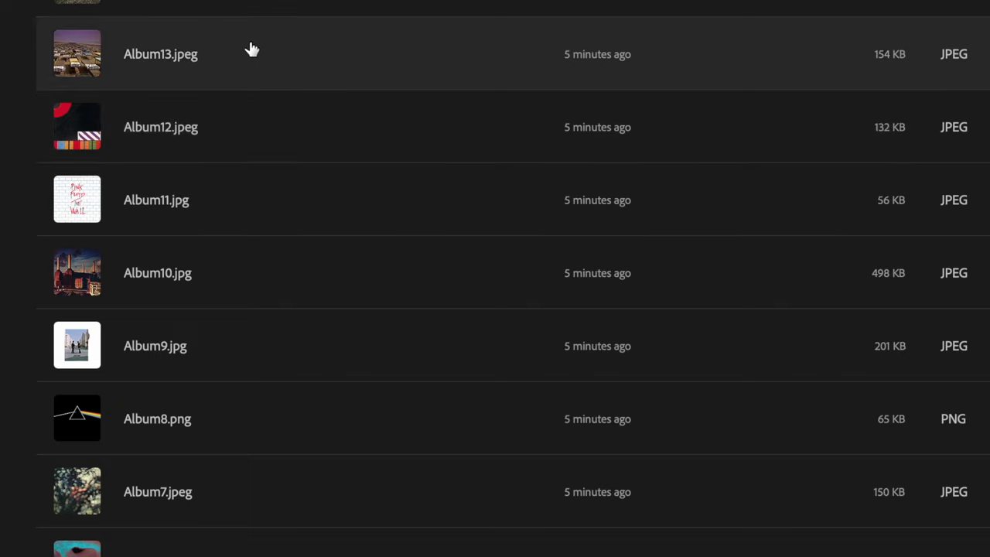
{"action": "scroll", "coordinate": [252, 48], "scroll_direction": "up", "scroll_amount": 3}
{"action": "scroll", "coordinate": [254, 48], "scroll_direction": "down", "scroll_amount": 5}
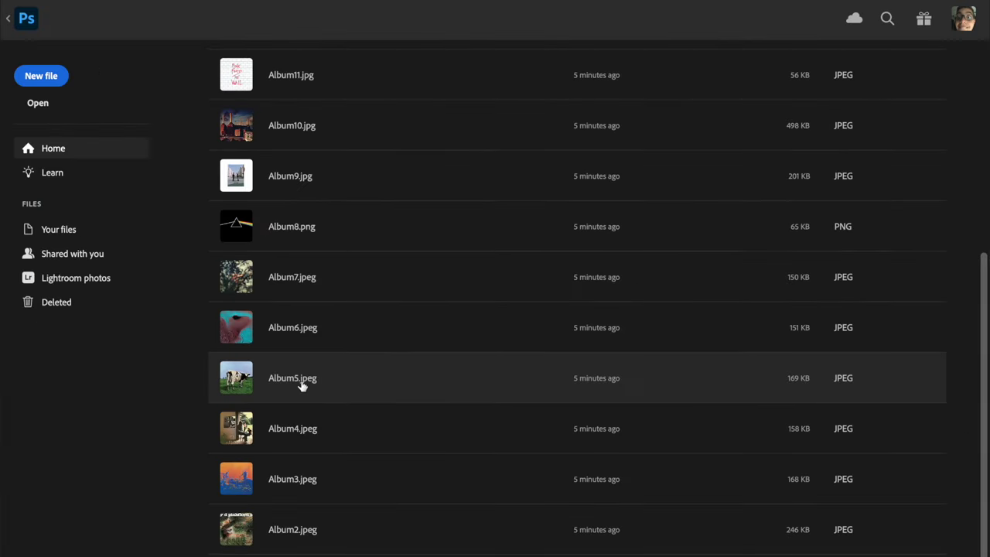
{"action": "left_click", "coordinate": [315, 379]}
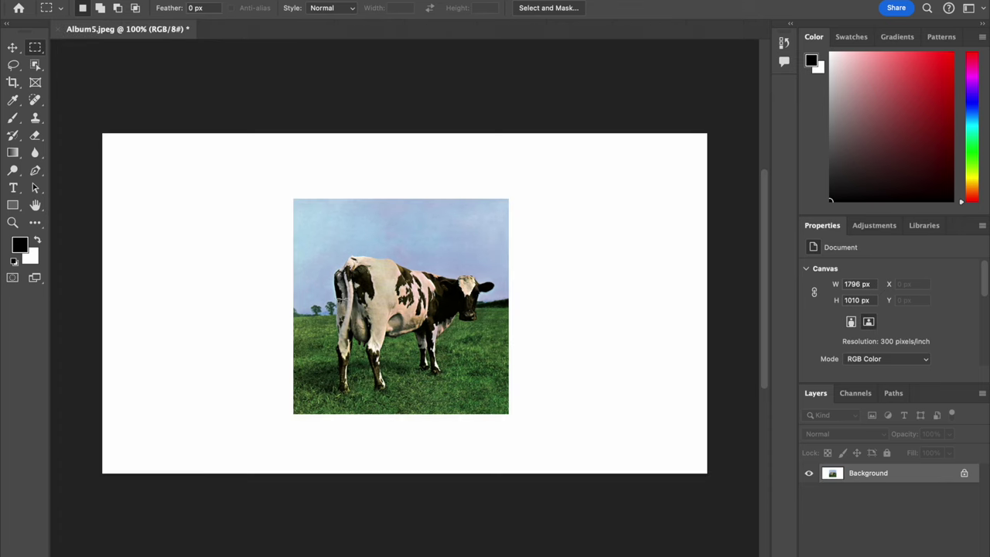
Step: Marquee the square cow image and invert the selection to the white border
{"action": "left_click_drag", "start_coordinate": [294, 200], "coordinate": [509, 406]}
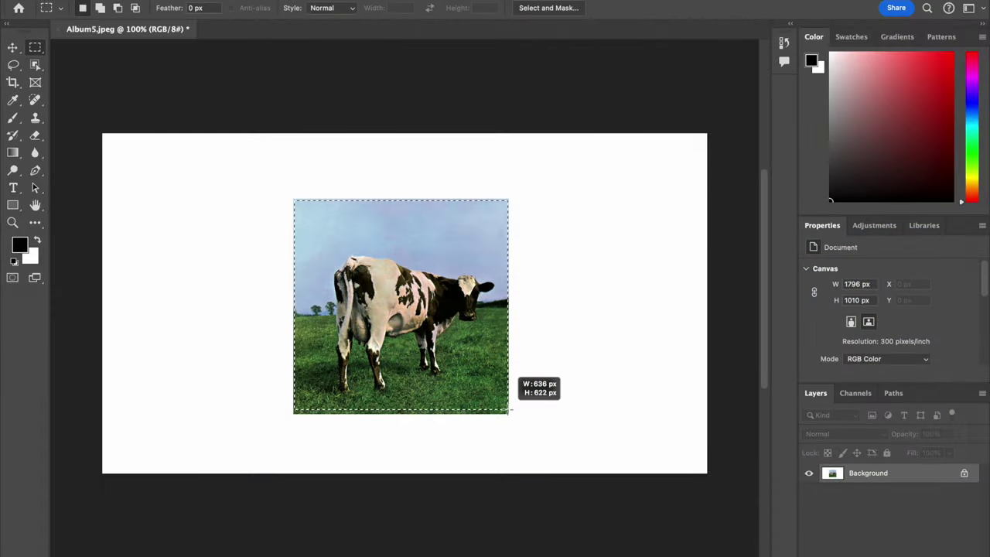
{"action": "left_click_drag", "start_coordinate": [509, 406], "coordinate": [509, 413]}
{"action": "right_click", "coordinate": [424, 306]}
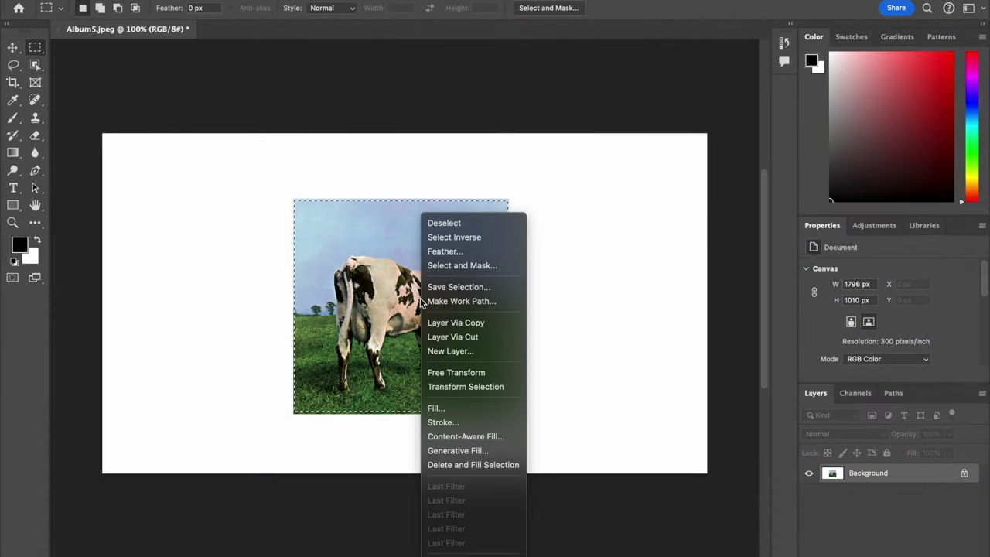
{"action": "left_click", "coordinate": [458, 236]}
Step: Run Generative Fill on the white border without a prompt
{"action": "right_click", "coordinate": [582, 286]}
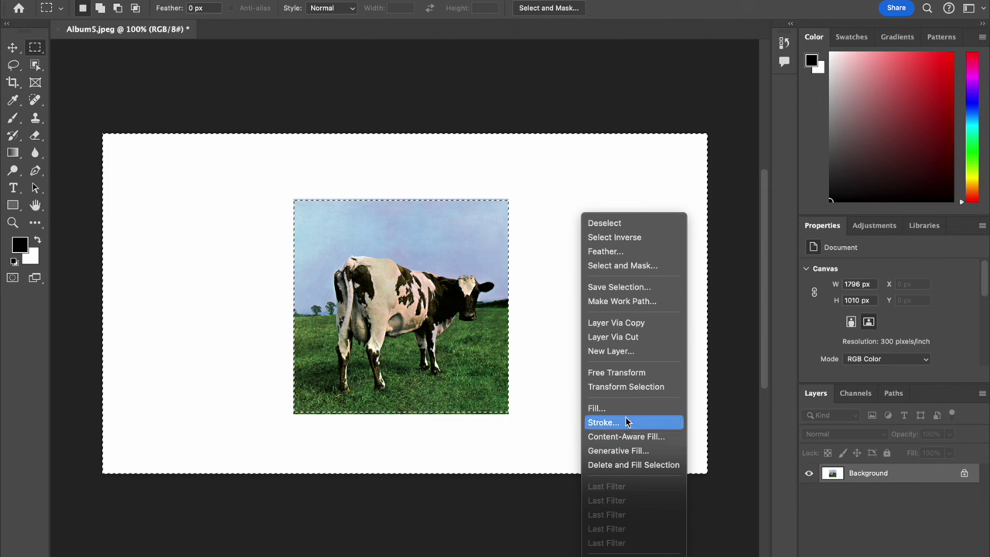
{"action": "left_click", "coordinate": [632, 450]}
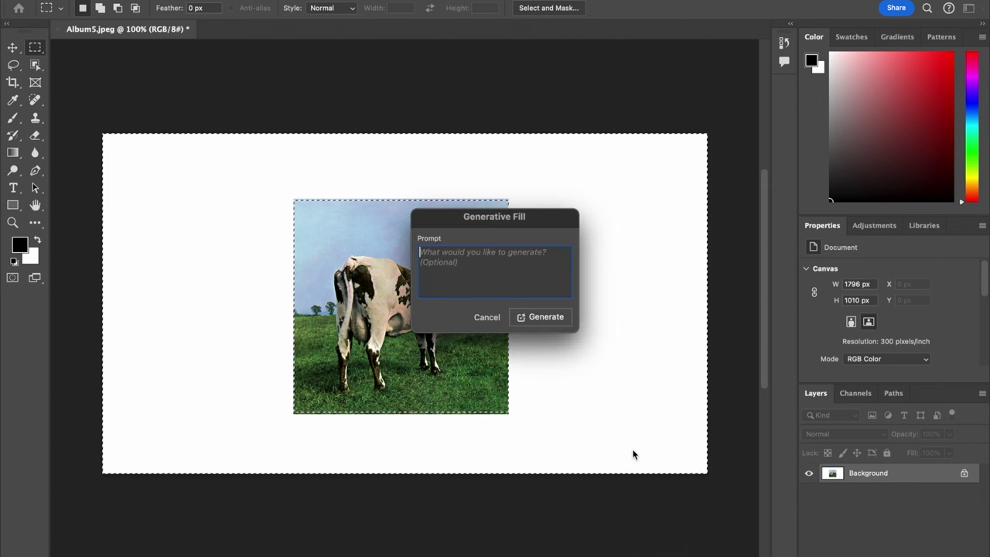
{"action": "left_click", "coordinate": [532, 321]}
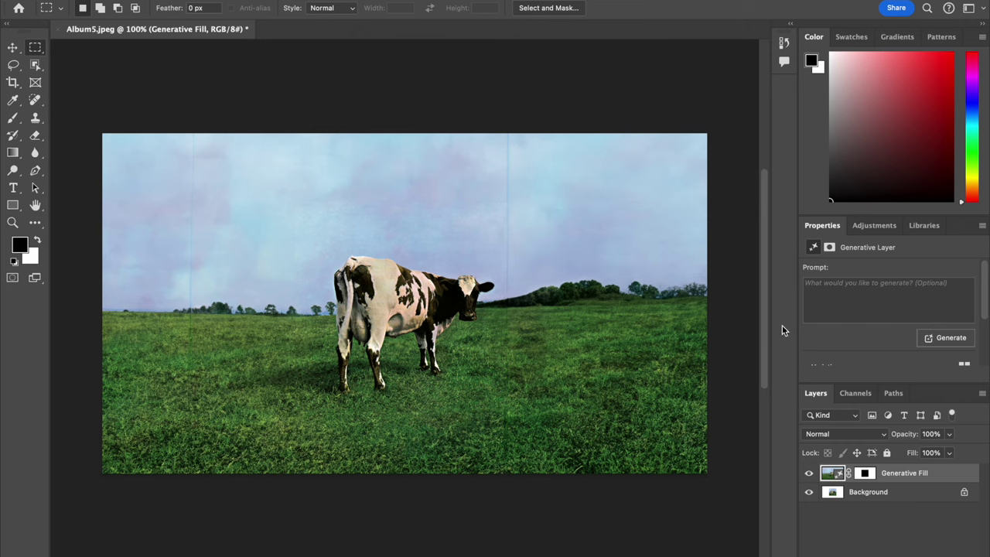
Step: Compare the three generated variations of the extended cow scene in Properties
{"action": "scroll", "coordinate": [858, 347], "scroll_direction": "down", "scroll_amount": 2}
{"action": "scroll", "coordinate": [858, 347], "scroll_direction": "down", "scroll_amount": 2}
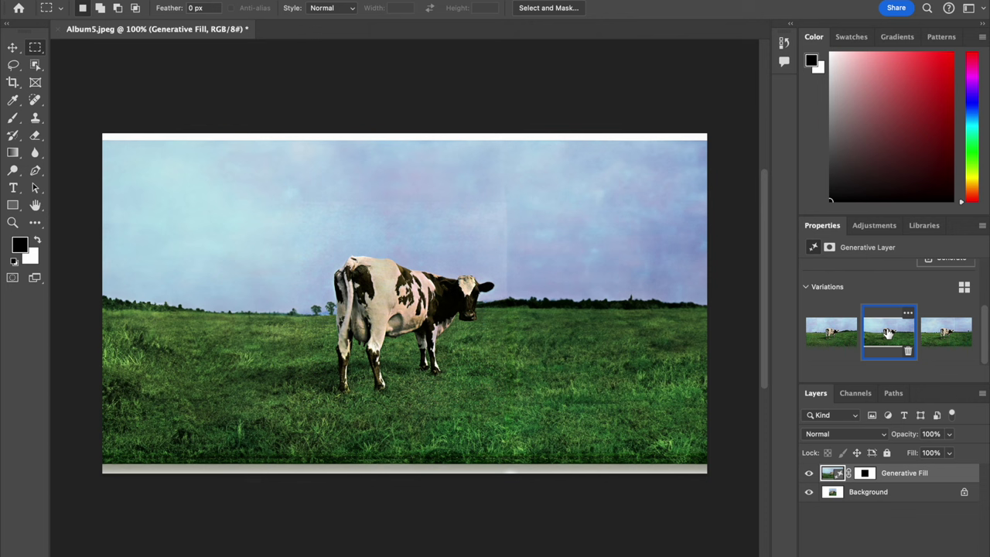
{"action": "mouse_move", "coordinate": [945, 333]}
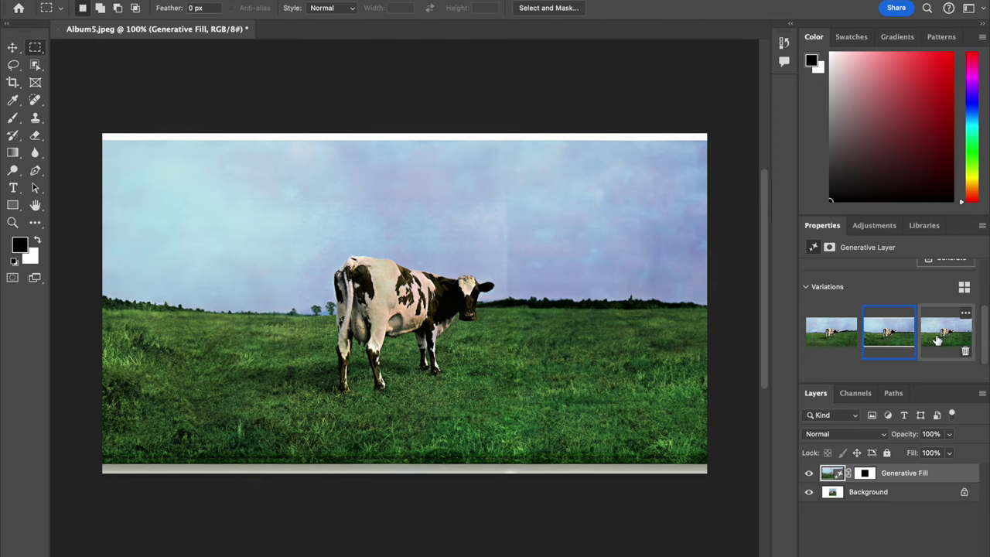
{"action": "left_click", "coordinate": [938, 339]}
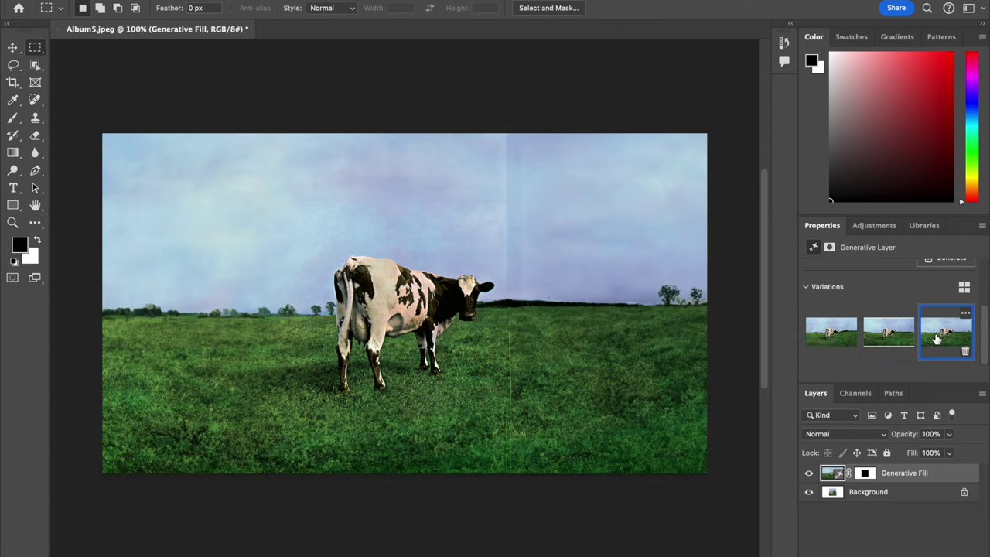
{"action": "left_click", "coordinate": [832, 334]}
{"action": "left_click", "coordinate": [832, 329]}
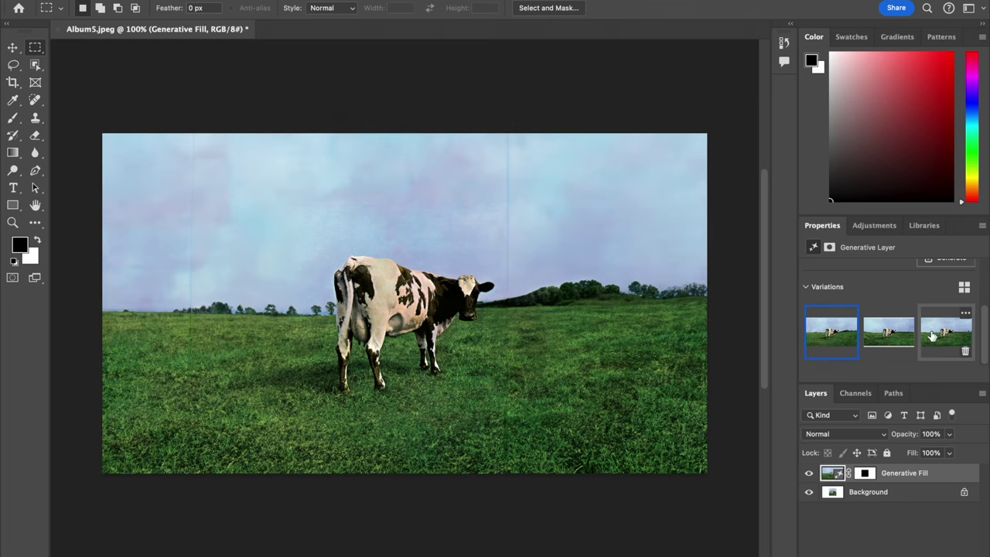
{"action": "left_click", "coordinate": [946, 332]}
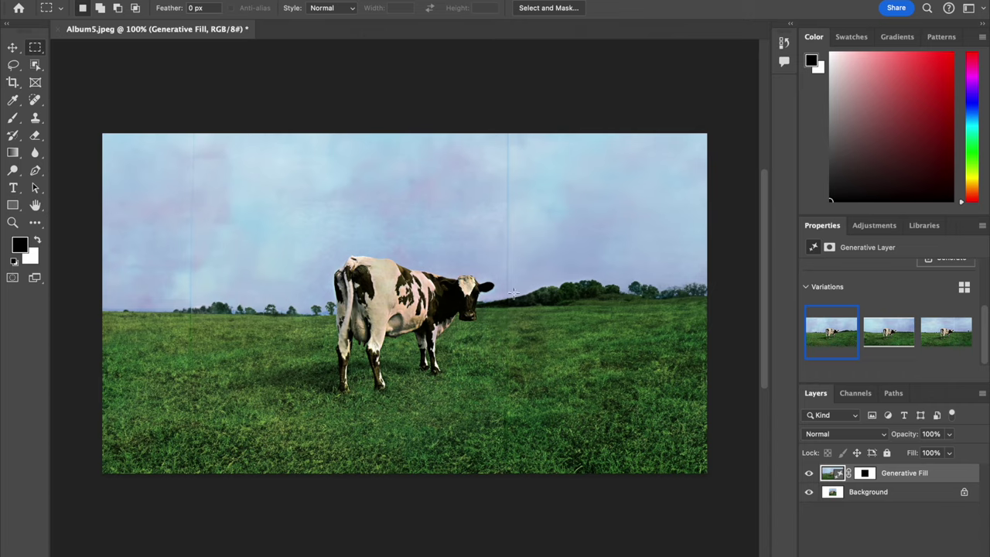
Step: Select a thin strip over the vertical seam and generate a 'remove line' fill
{"action": "left_click_drag", "start_coordinate": [501, 133], "coordinate": [511, 435]}
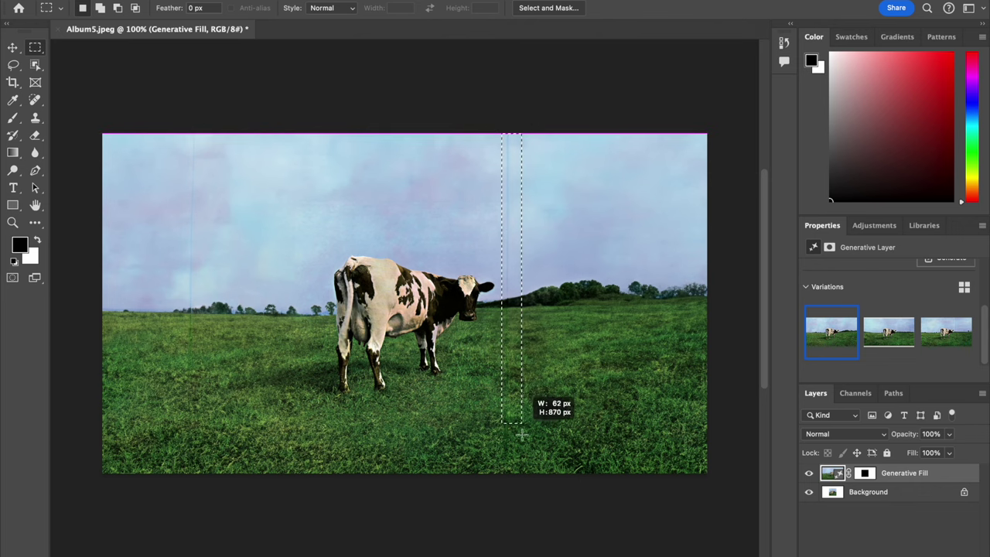
{"action": "type", "text": "remove "}
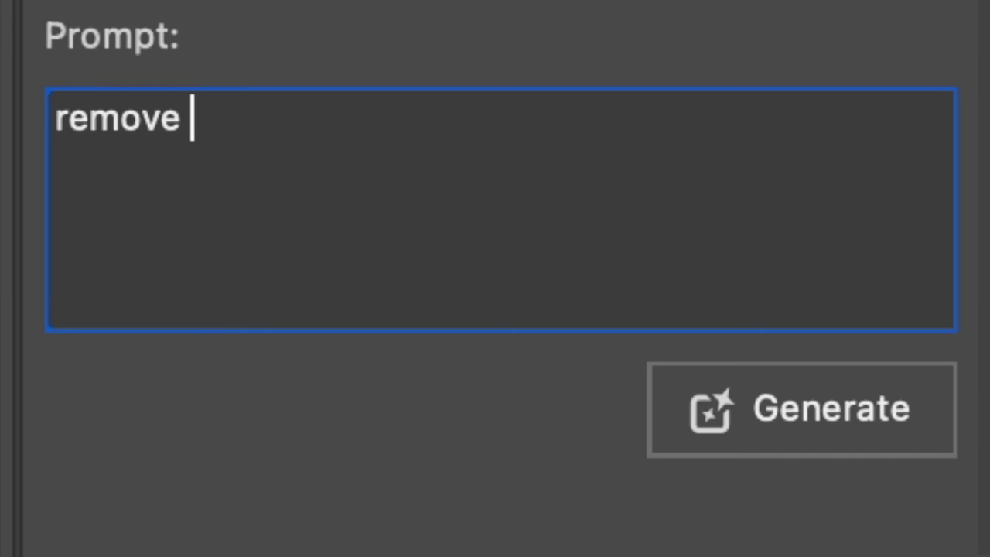
{"action": "type", "text": "line"}
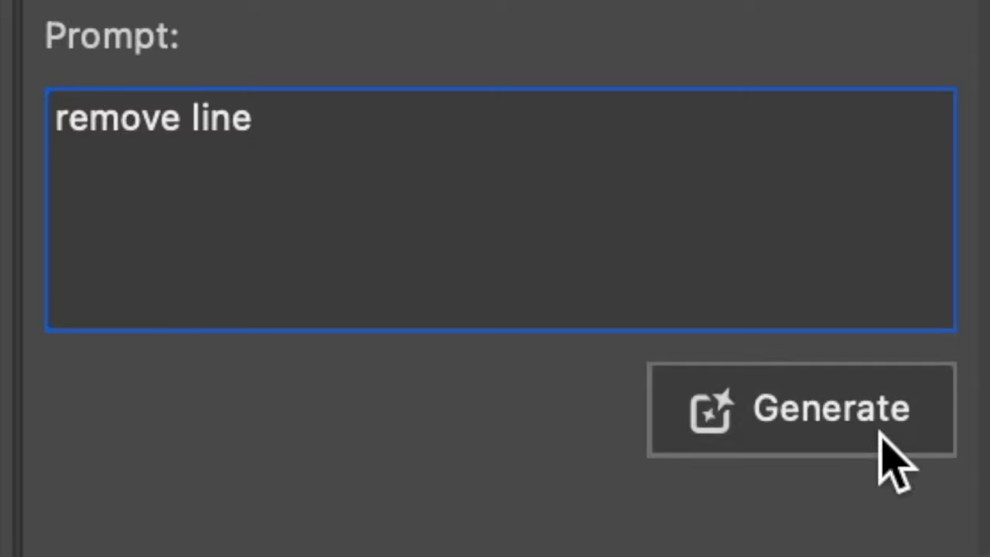
{"action": "left_click", "coordinate": [880, 435]}
{"action": "left_click", "coordinate": [962, 345]}
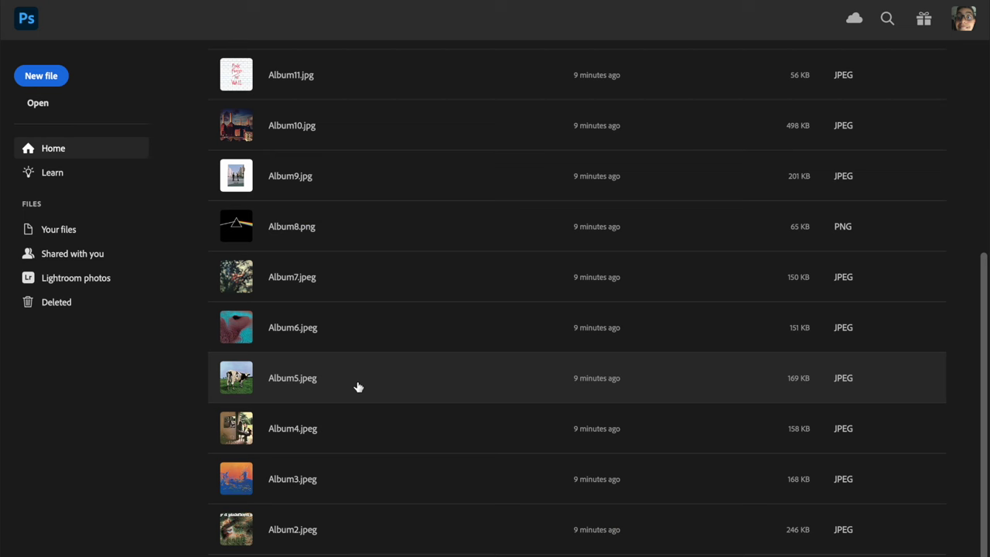
Step: Open Album13.jpeg, the beds-on-the-beach cover, from the Recent list
{"action": "scroll", "coordinate": [358, 385], "scroll_direction": "down", "scroll_amount": 1}
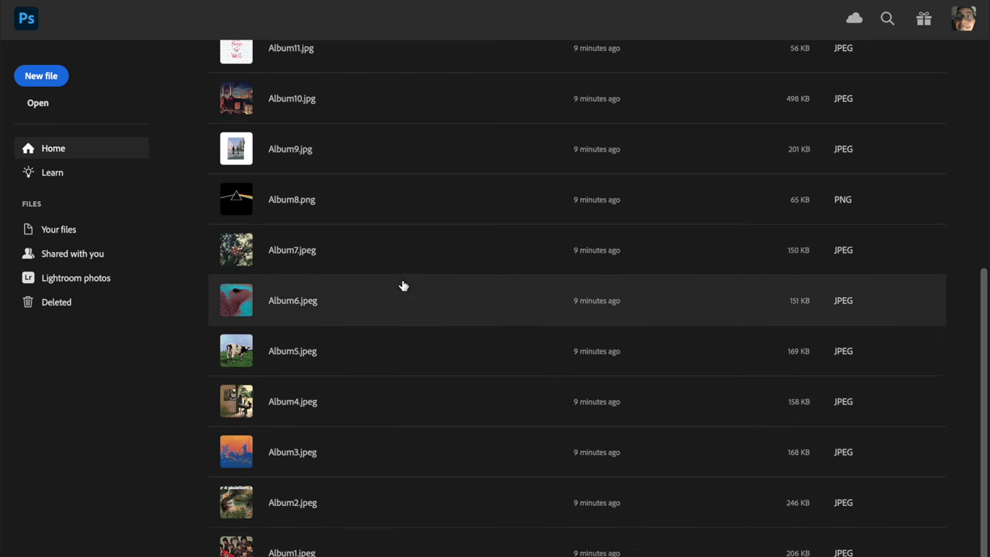
{"action": "scroll", "coordinate": [402, 283], "scroll_direction": "up", "scroll_amount": 4}
{"action": "scroll", "coordinate": [373, 265], "scroll_direction": "up", "scroll_amount": 1}
{"action": "scroll", "coordinate": [366, 250], "scroll_direction": "up", "scroll_amount": 1}
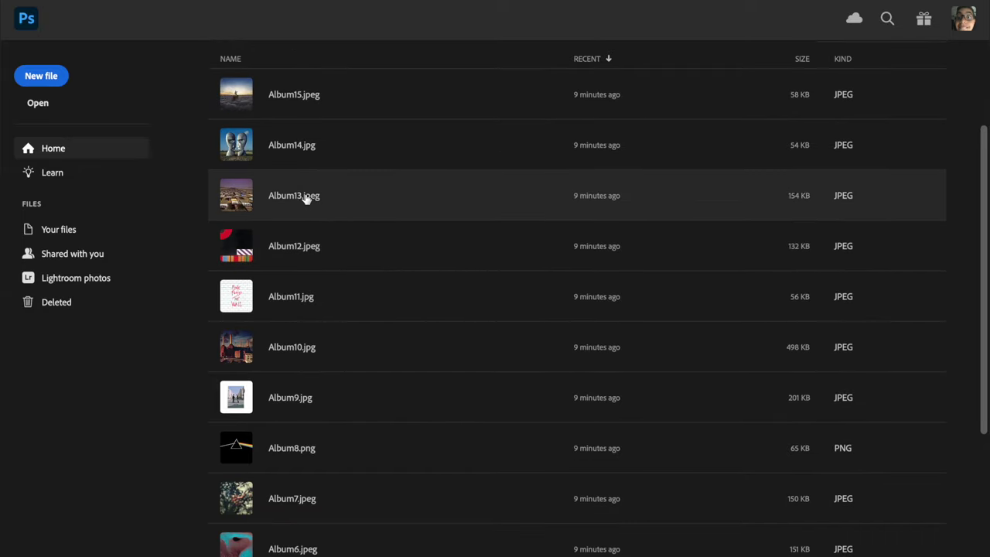
{"action": "double_click", "coordinate": [305, 195]}
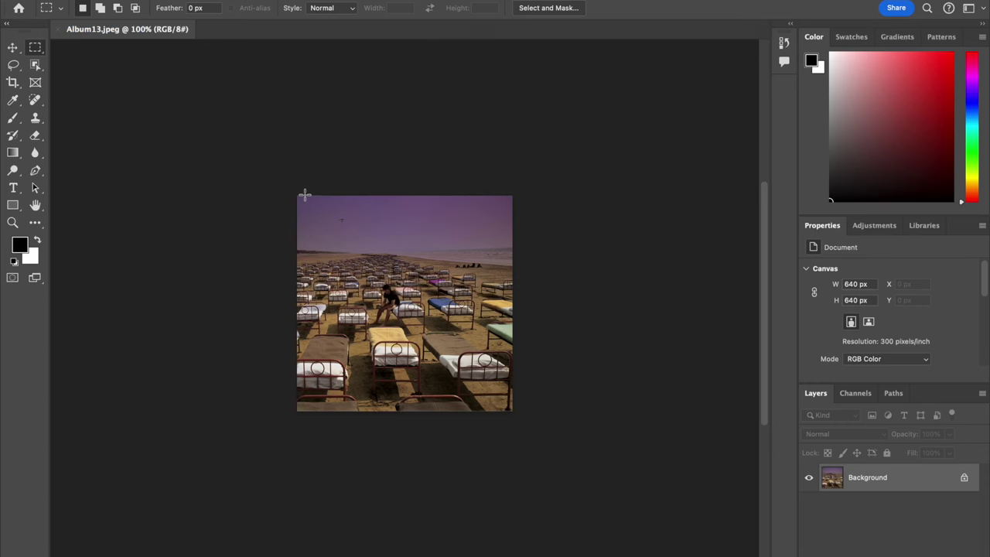
Step: Set a 16:9 crop frame extending above and below the square beds cover
{"action": "left_click", "coordinate": [13, 82]}
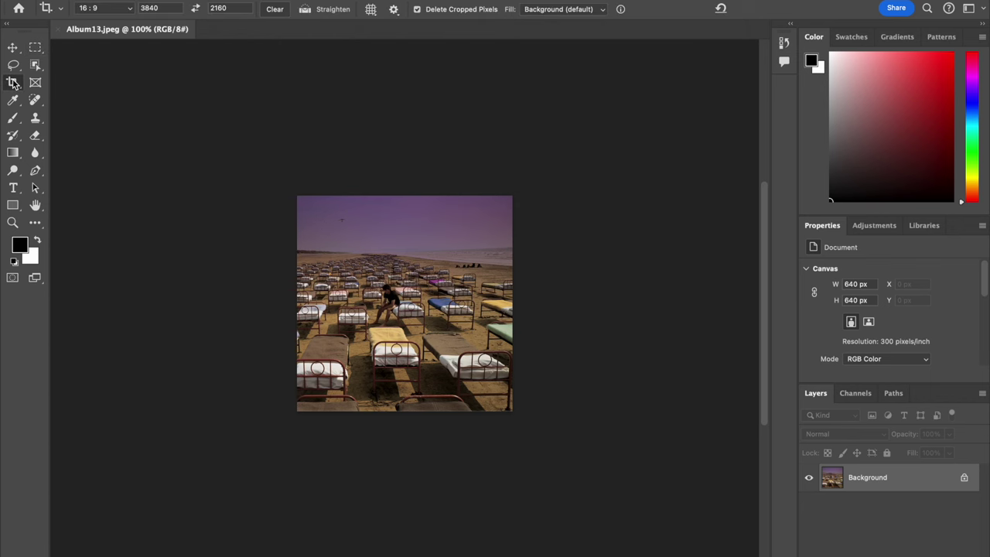
{"action": "left_click_drag", "start_coordinate": [403, 244], "coordinate": [402, 193]}
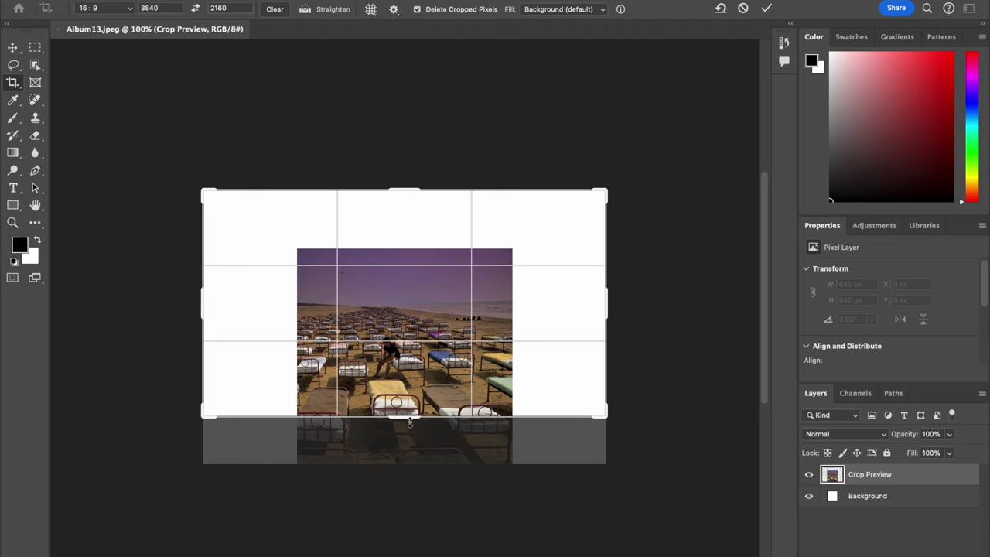
{"action": "left_click_drag", "start_coordinate": [410, 422], "coordinate": [412, 471]}
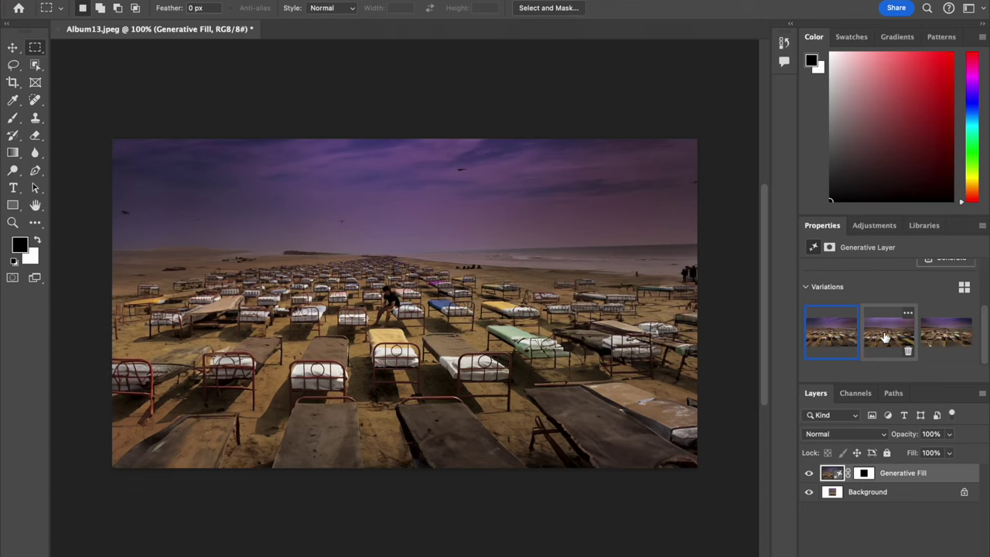
Step: Zoom in and compare the three beds variations, settling on the first
{"action": "left_click", "coordinate": [886, 338]}
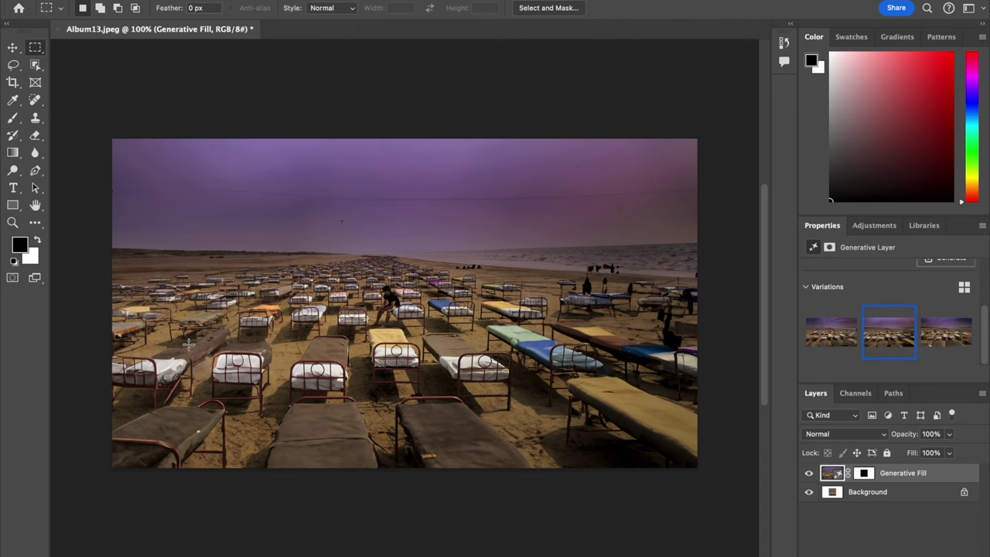
{"action": "key", "text": "ctrl+plus"}
{"action": "scroll", "coordinate": [188, 344], "scroll_direction": "down", "scroll_amount": 2}
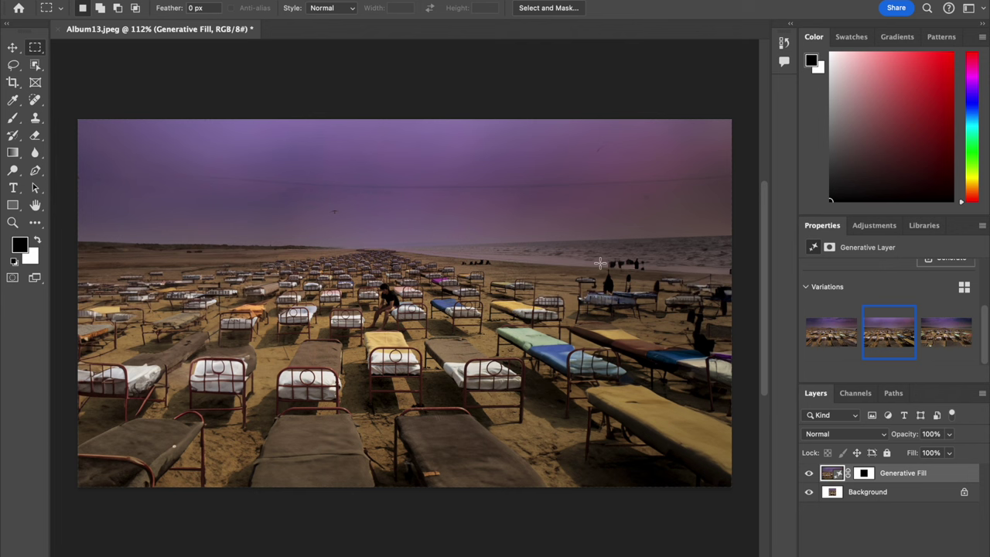
{"action": "left_click", "coordinate": [947, 331]}
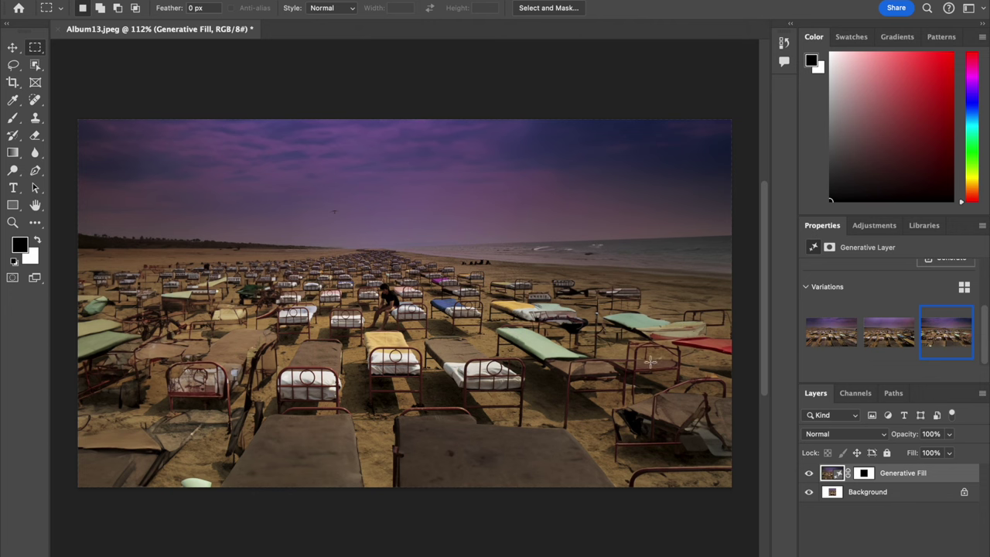
{"action": "left_click", "coordinate": [825, 341]}
{"action": "left_click", "coordinate": [892, 334]}
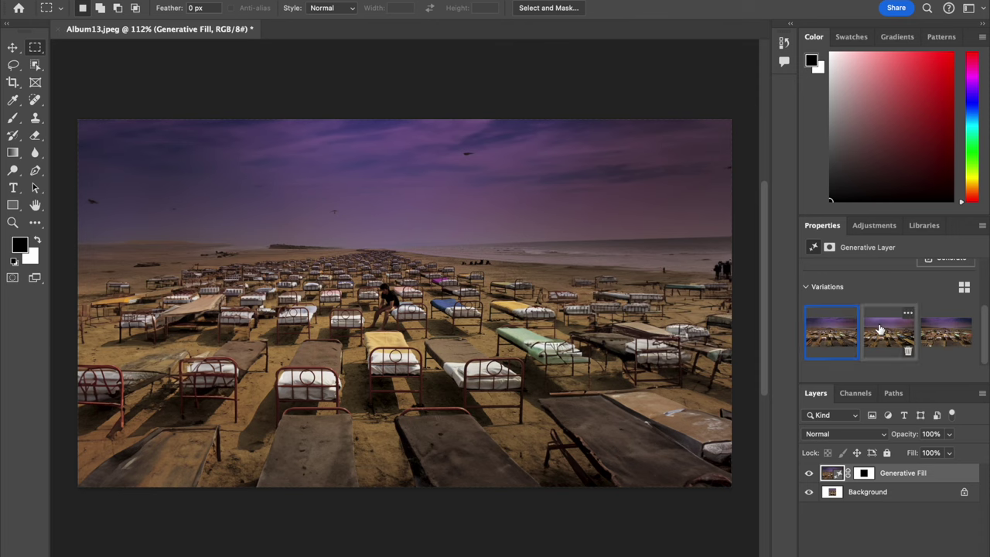
{"action": "left_click", "coordinate": [953, 331]}
{"action": "left_click", "coordinate": [905, 345]}
{"action": "left_click", "coordinate": [834, 344]}
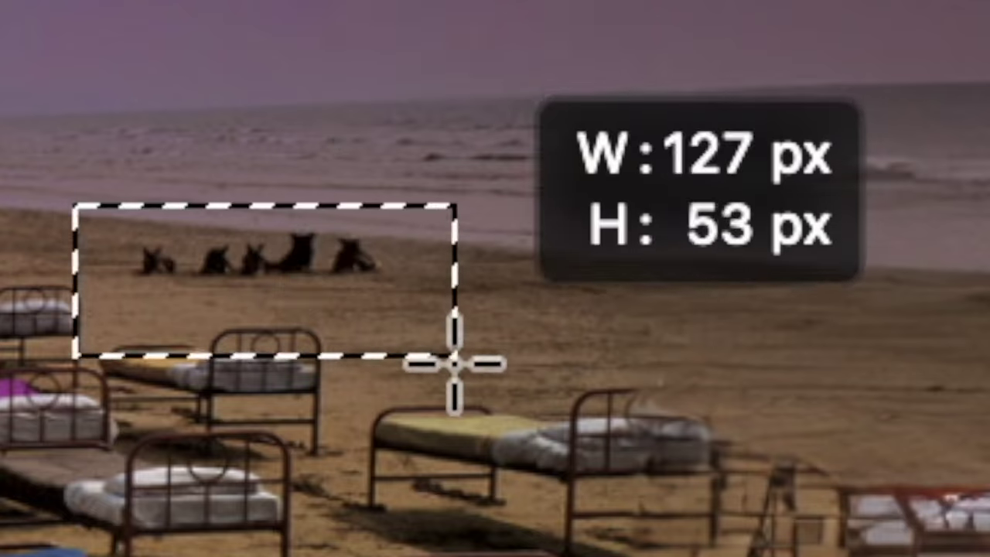
Step: Select the distant figures on the beach and enter a 'remove' generation prompt
{"action": "left_click_drag", "start_coordinate": [454, 256], "coordinate": [502, 270]}
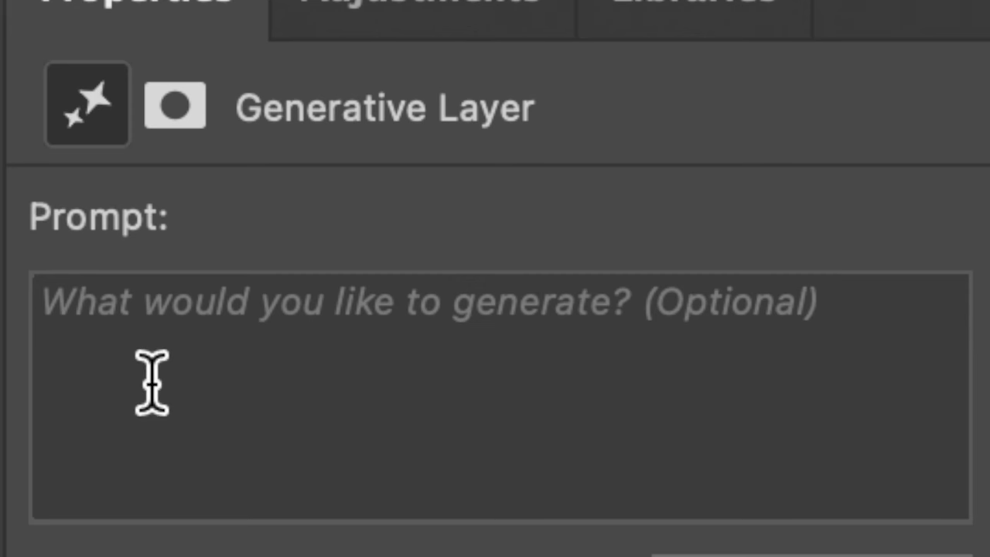
{"action": "left_click", "coordinate": [152, 383]}
{"action": "type", "text": "remove"}
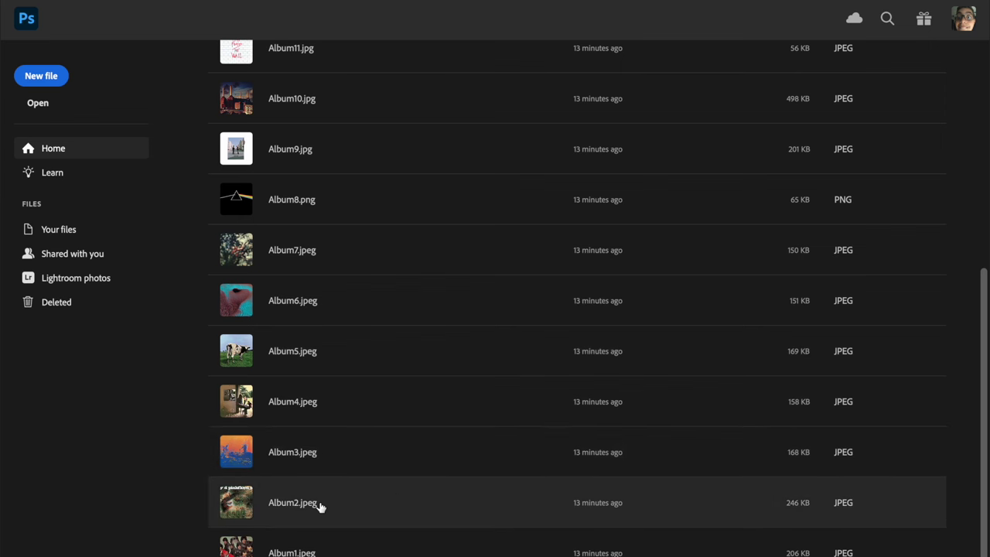
Step: Open Album7.jpeg from the Recent list
{"action": "scroll", "coordinate": [353, 414], "scroll_direction": "up", "scroll_amount": 1}
{"action": "scroll", "coordinate": [354, 414], "scroll_direction": "up", "scroll_amount": 2}
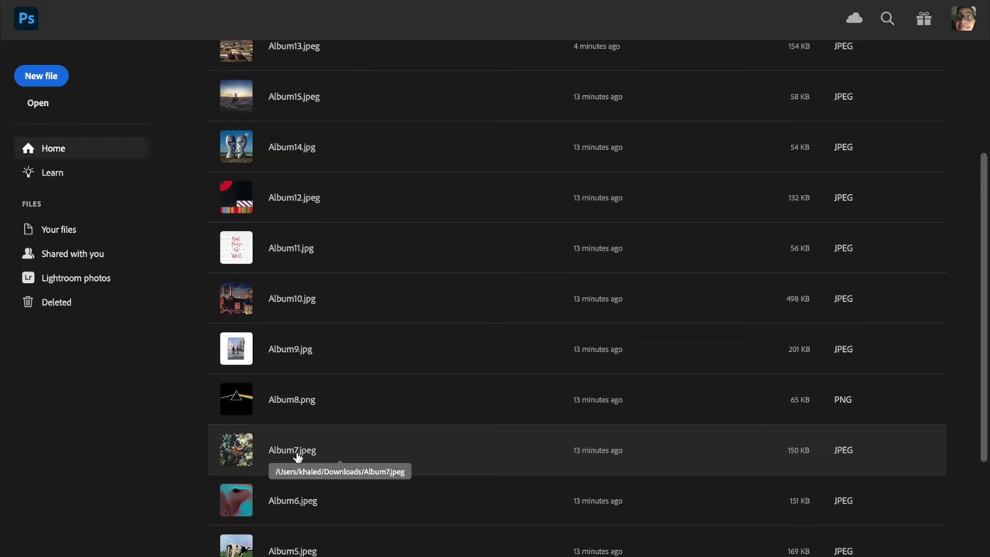
{"action": "left_click", "coordinate": [298, 457]}
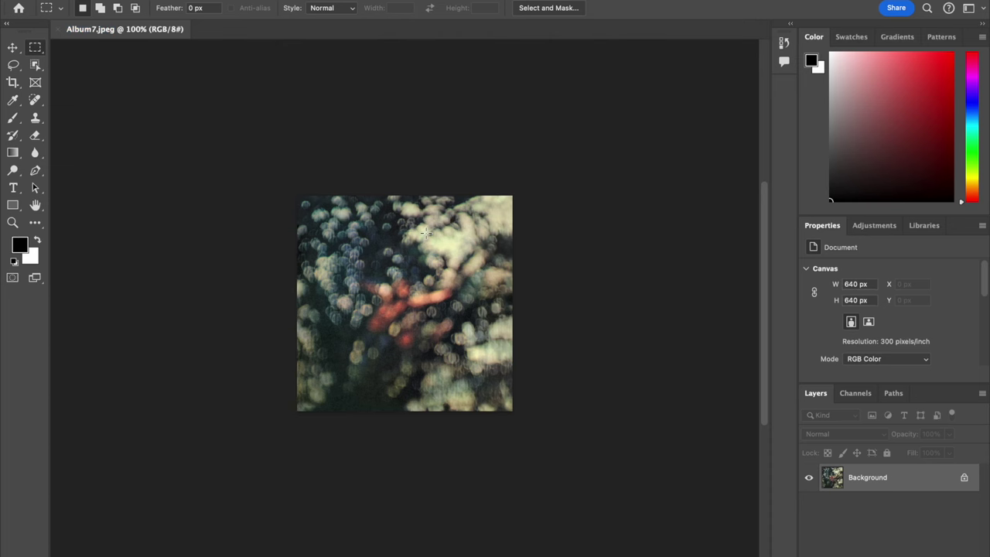
Step: Crop to 16:9 with the frame extended above and below the cover, and apply it
{"action": "left_click", "coordinate": [13, 82]}
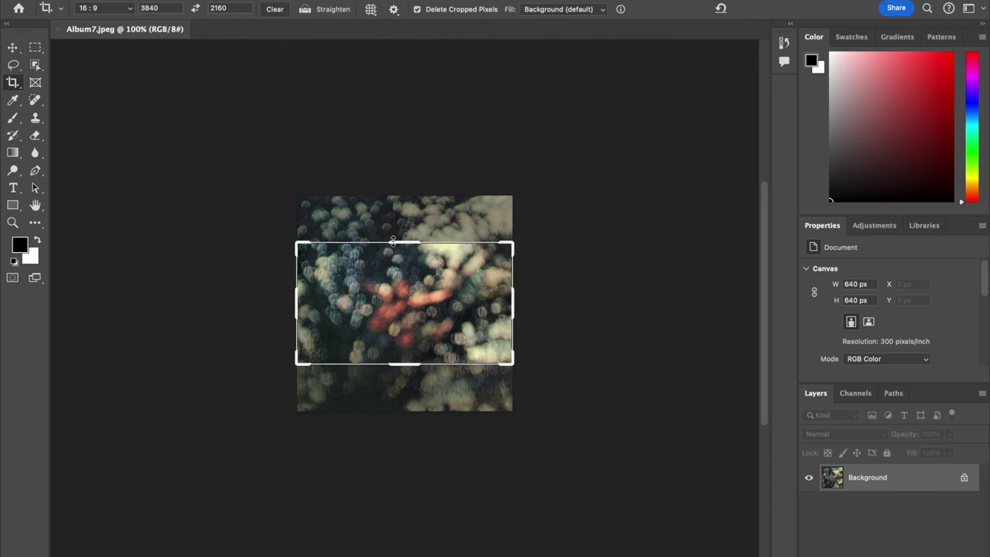
{"action": "left_click_drag", "start_coordinate": [393, 242], "coordinate": [401, 192]}
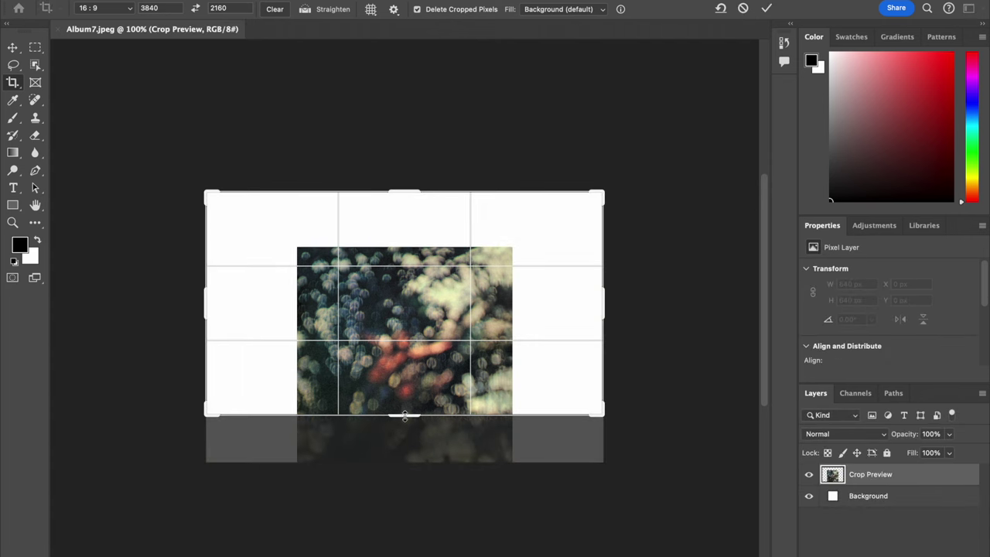
{"action": "left_click_drag", "start_coordinate": [404, 415], "coordinate": [409, 472]}
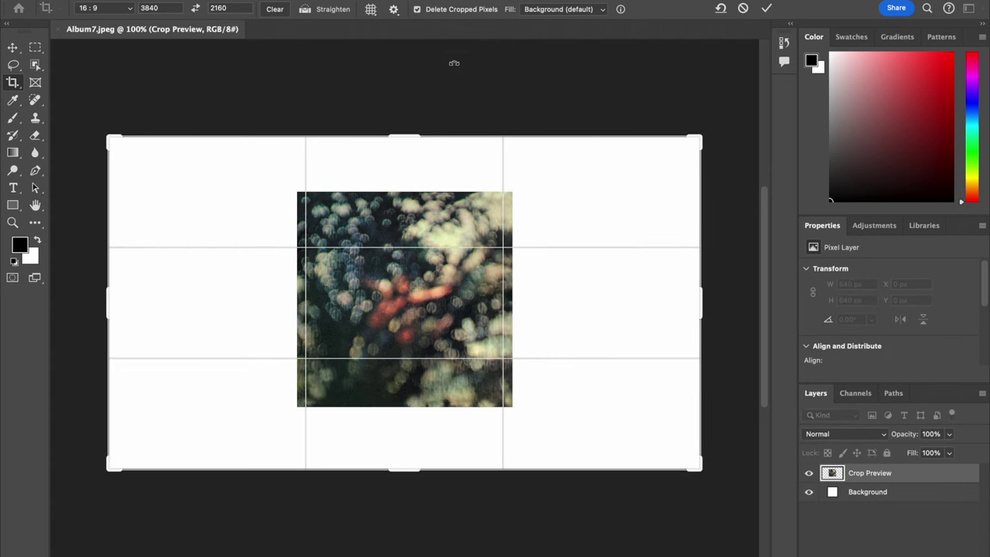
{"action": "left_click", "coordinate": [37, 49]}
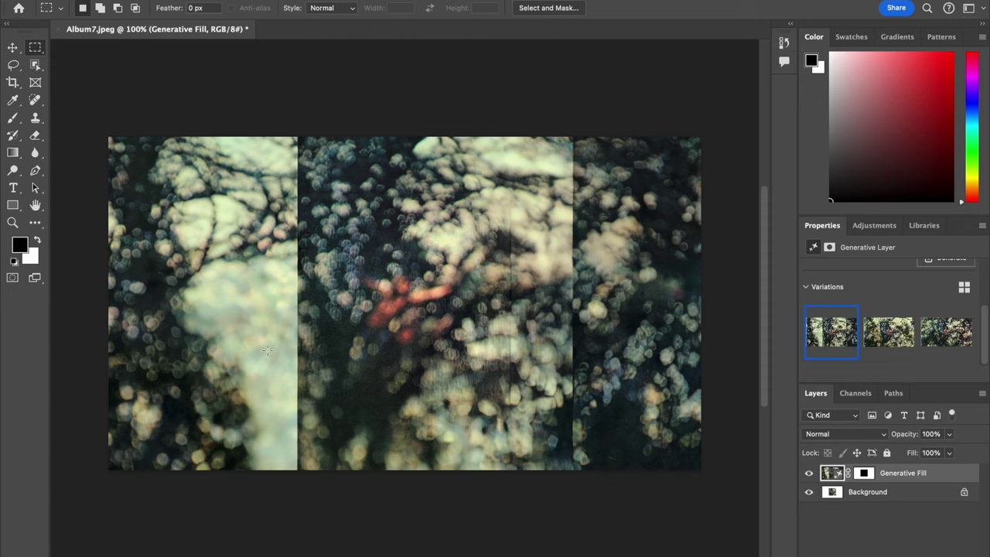
{"action": "mouse_move", "coordinate": [888, 333]}
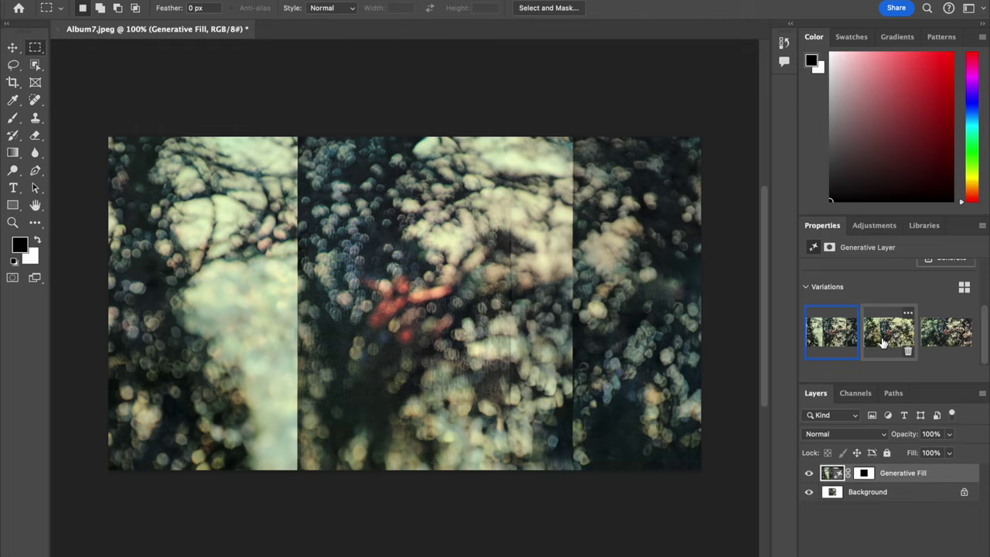
Step: Preview the second Generative Fill variation, then choose the third
{"action": "left_click", "coordinate": [882, 338]}
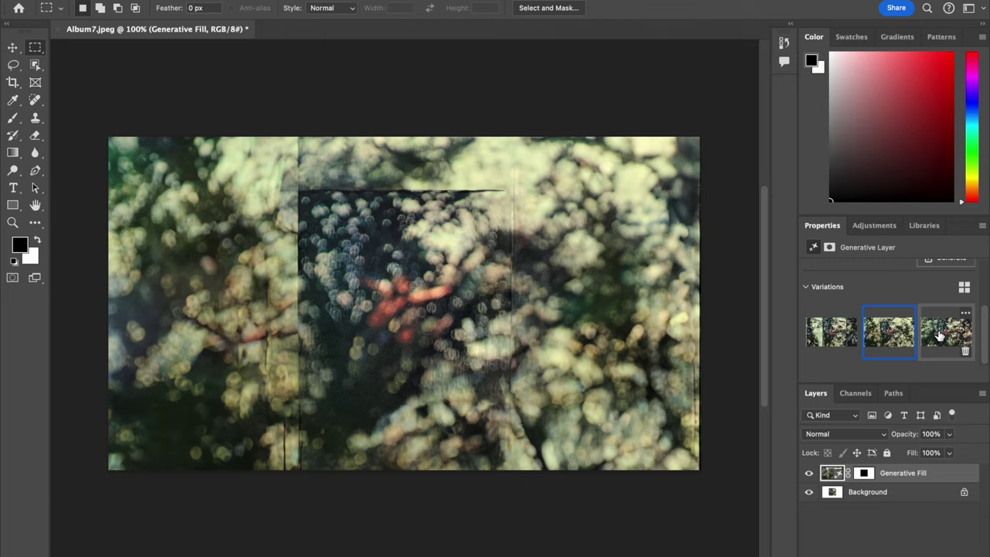
{"action": "left_click", "coordinate": [940, 334]}
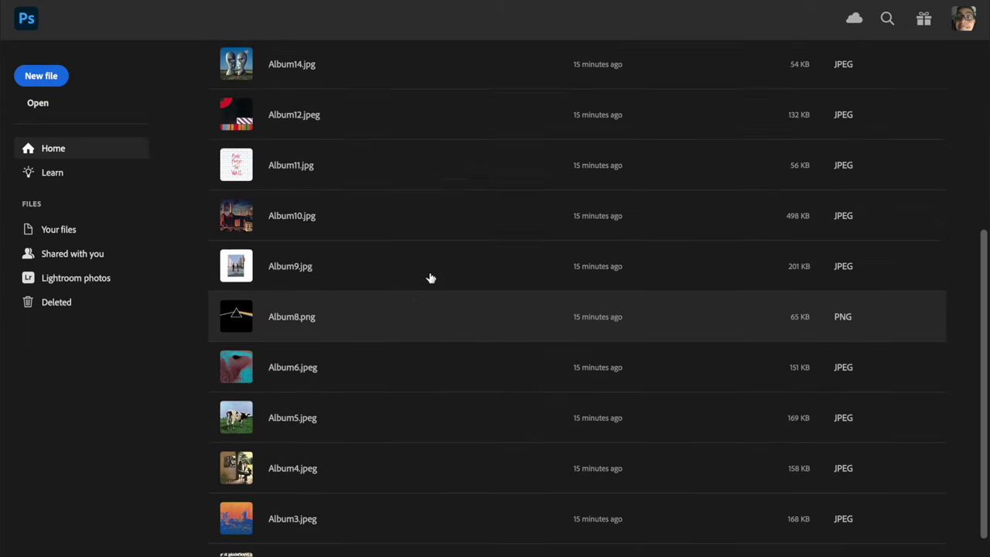
{"action": "scroll", "coordinate": [431, 278], "scroll_direction": "up", "scroll_amount": 3}
Step: Open the Album8.png prism cover from the Home recent files
{"action": "scroll", "coordinate": [430, 278], "scroll_direction": "down", "scroll_amount": 3}
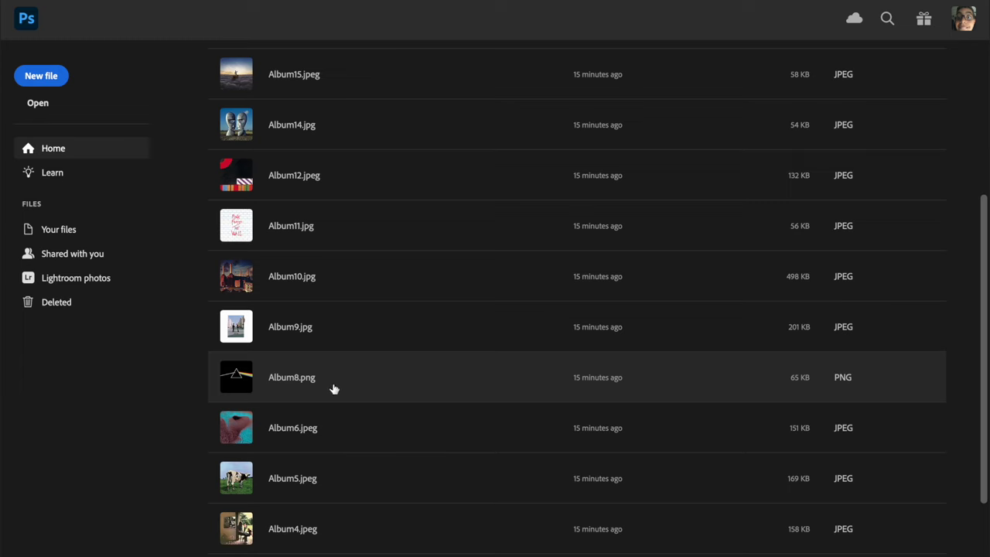
{"action": "left_click", "coordinate": [294, 379]}
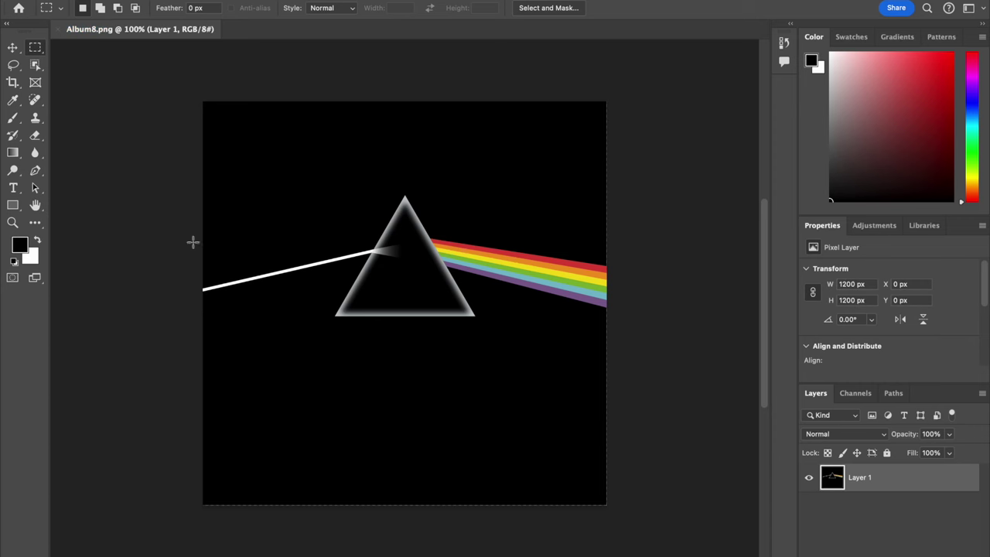
Step: Extend a 16:9 crop frame above and below the prism square and commit it
{"action": "left_click", "coordinate": [13, 82]}
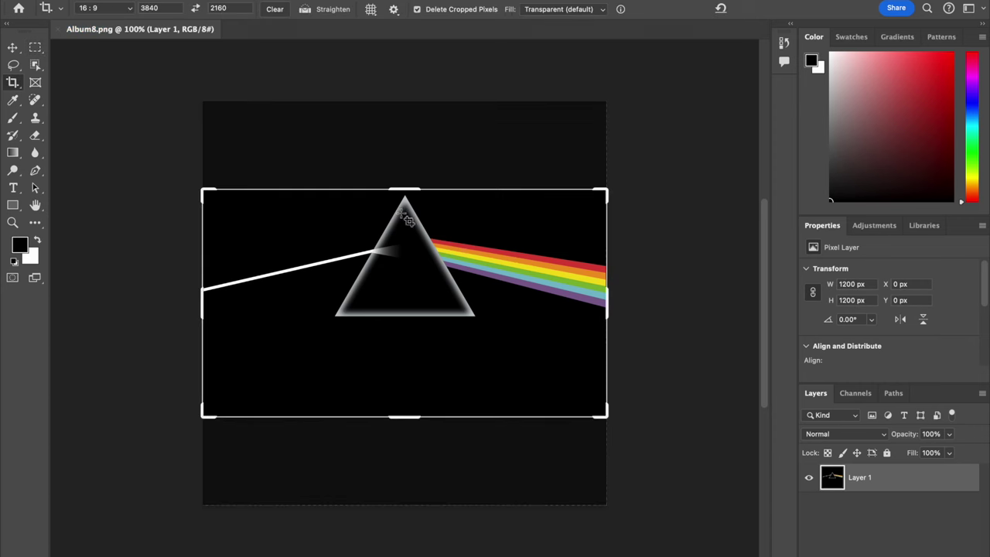
{"action": "left_click_drag", "start_coordinate": [397, 190], "coordinate": [411, 114]}
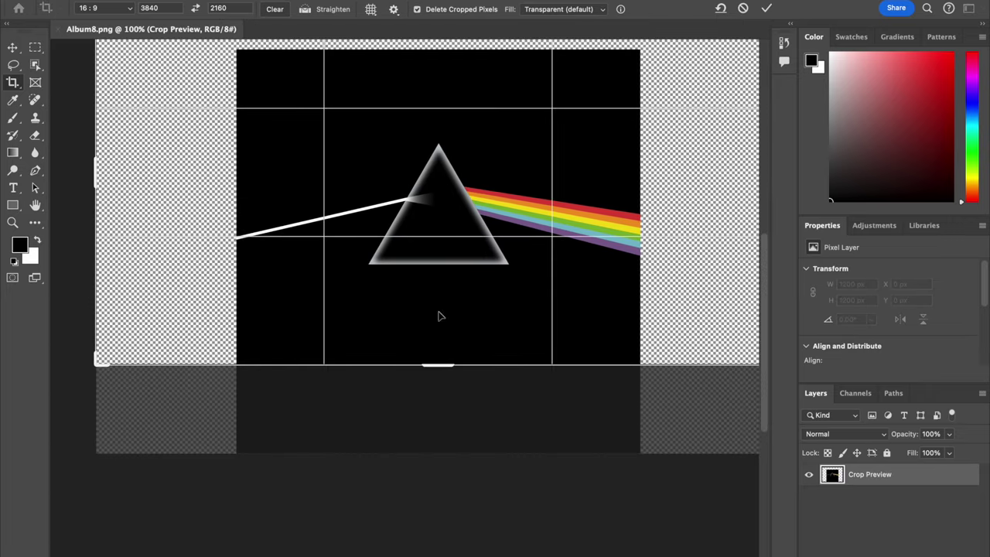
{"action": "left_click_drag", "start_coordinate": [432, 364], "coordinate": [438, 493]}
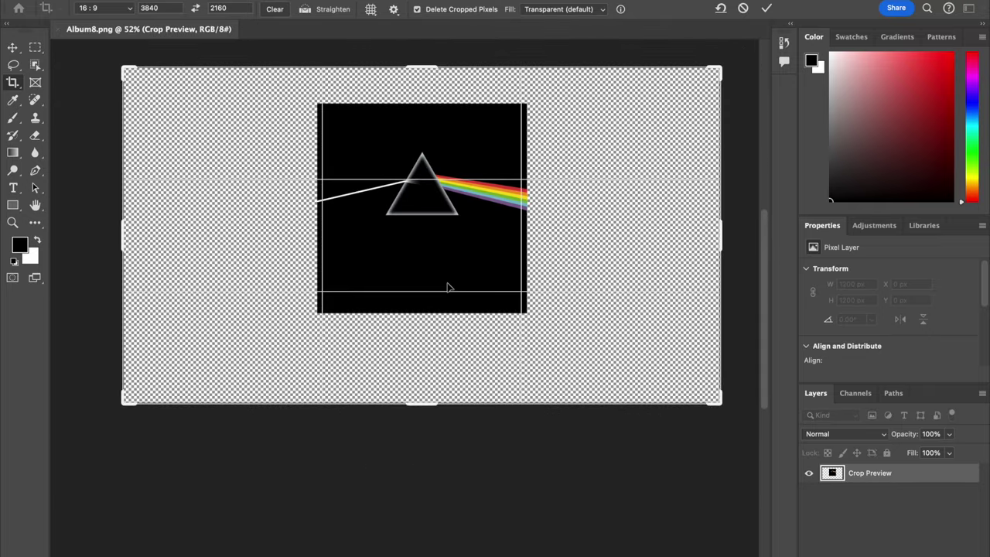
{"action": "left_click_drag", "start_coordinate": [422, 69], "coordinate": [423, 59]}
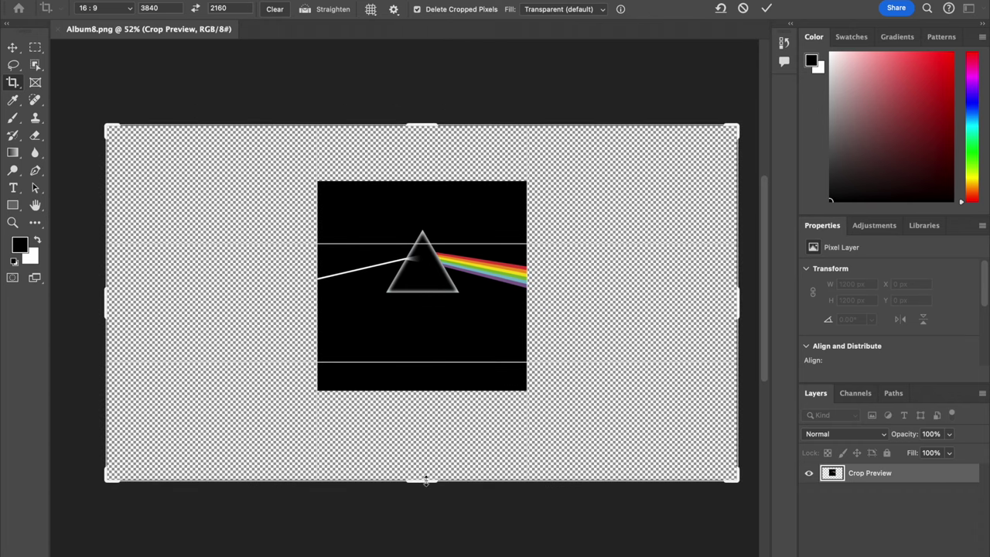
{"action": "left_click_drag", "start_coordinate": [426, 480], "coordinate": [426, 472]}
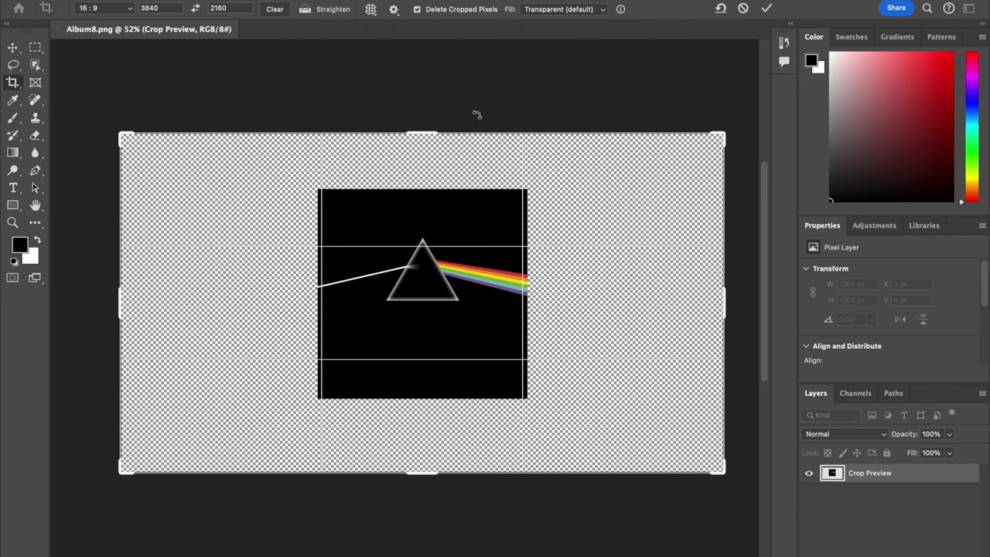
{"action": "left_click", "coordinate": [35, 47]}
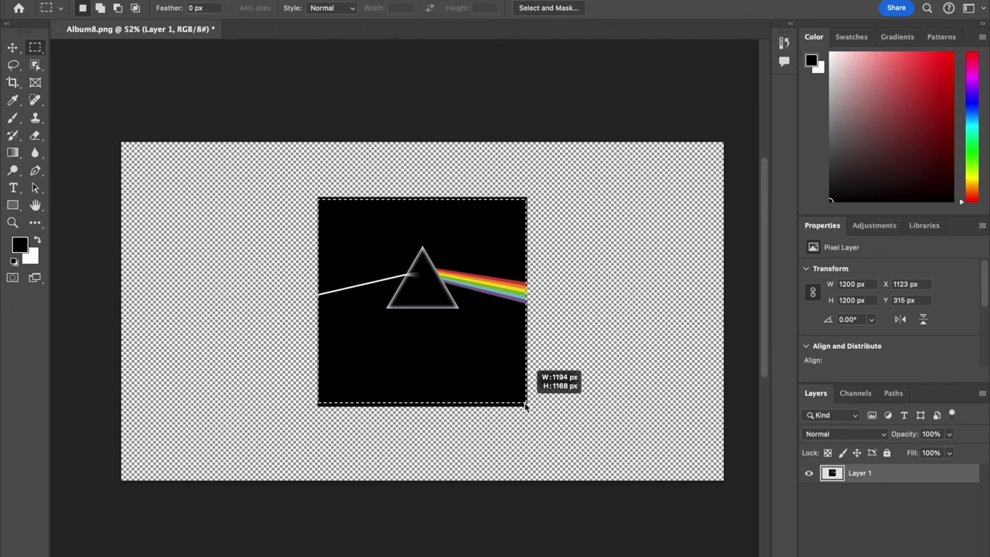
Step: Select the original square, invert the selection, and Generative Fill the empty sides
{"action": "left_click_drag", "start_coordinate": [322, 194], "coordinate": [528, 400]}
{"action": "right_click", "coordinate": [467, 335]}
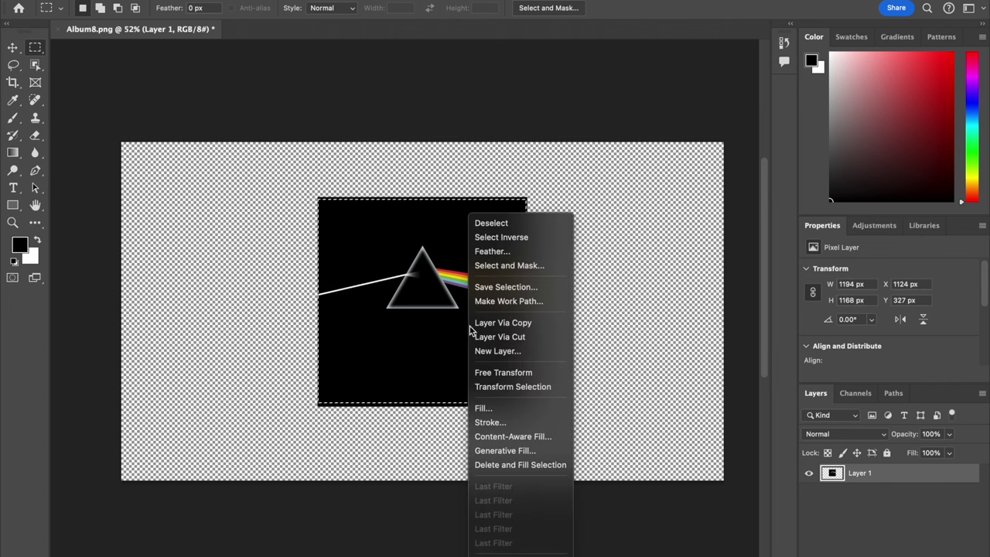
{"action": "left_click", "coordinate": [518, 237]}
{"action": "right_click", "coordinate": [639, 212]}
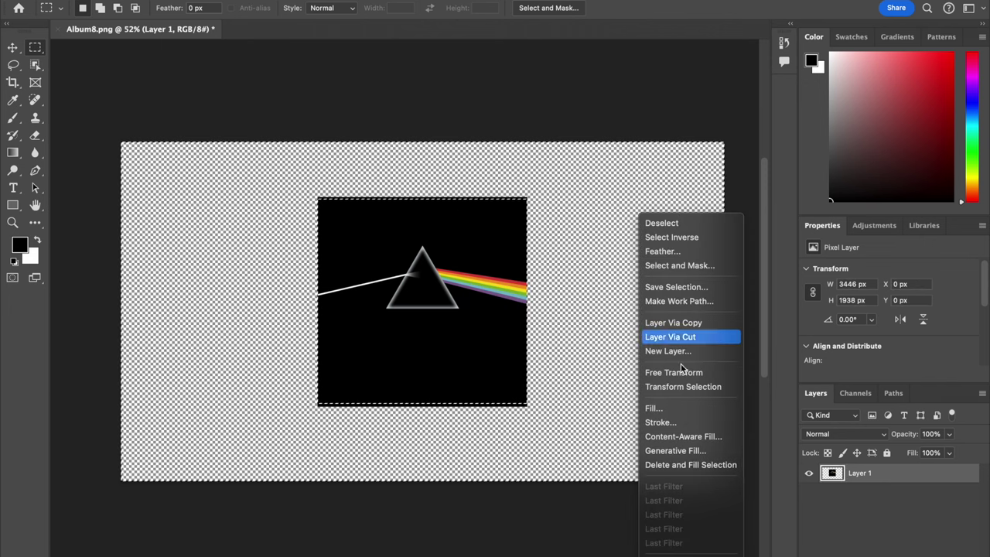
{"action": "left_click", "coordinate": [675, 449]}
{"action": "left_click", "coordinate": [549, 318]}
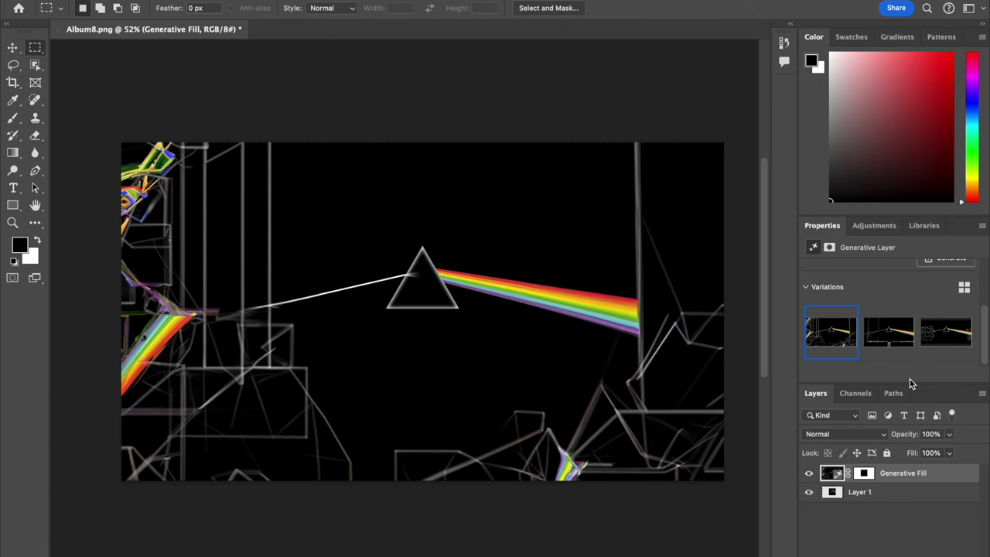
{"action": "mouse_move", "coordinate": [888, 332]}
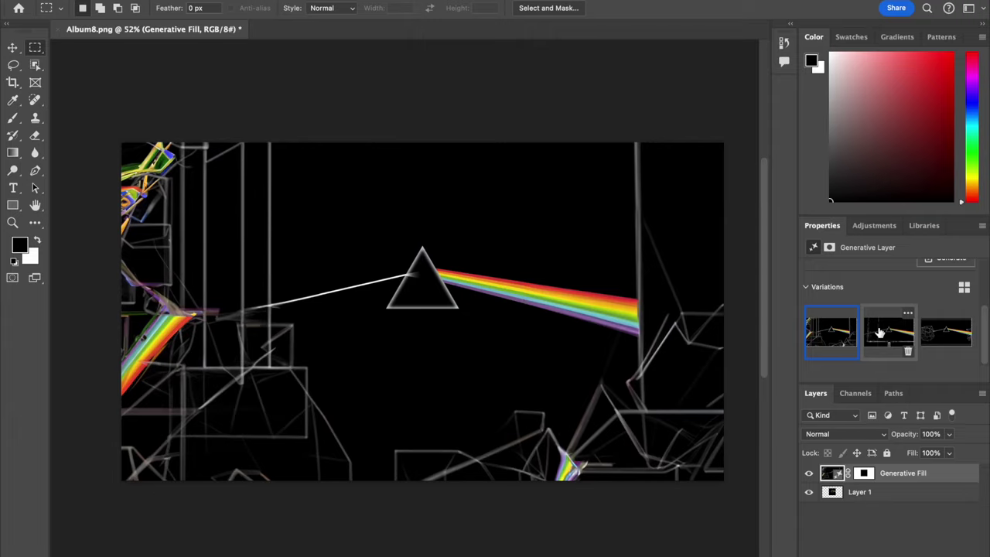
Step: Compare the generated variations, keep the second, and marquee the left vertical streak
{"action": "left_click", "coordinate": [880, 332]}
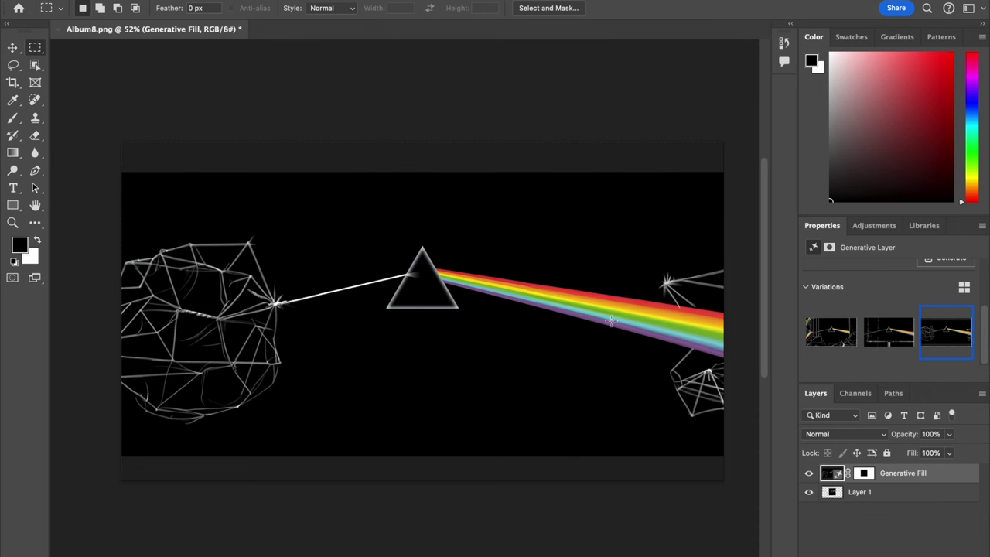
{"action": "left_click", "coordinate": [893, 334]}
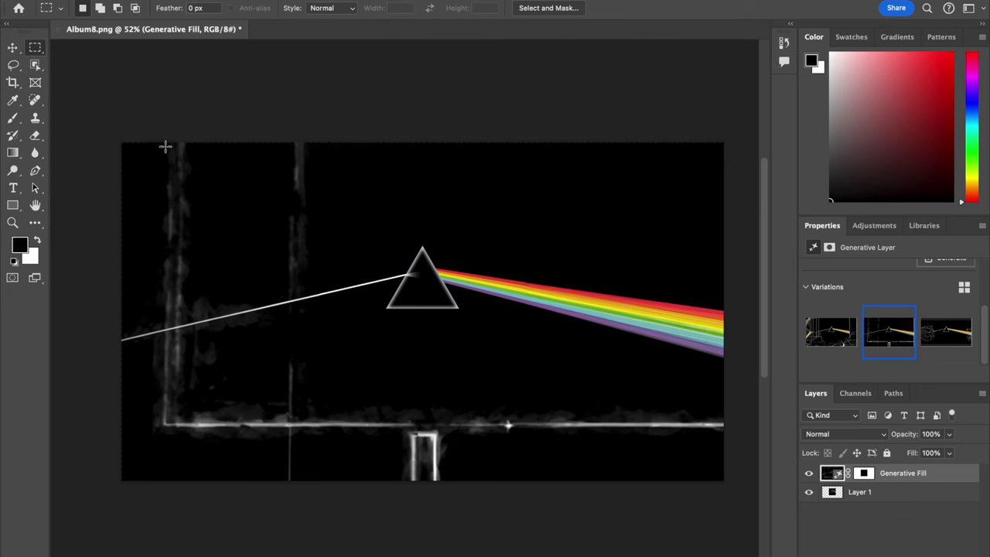
{"action": "left_click_drag", "start_coordinate": [165, 146], "coordinate": [194, 321]}
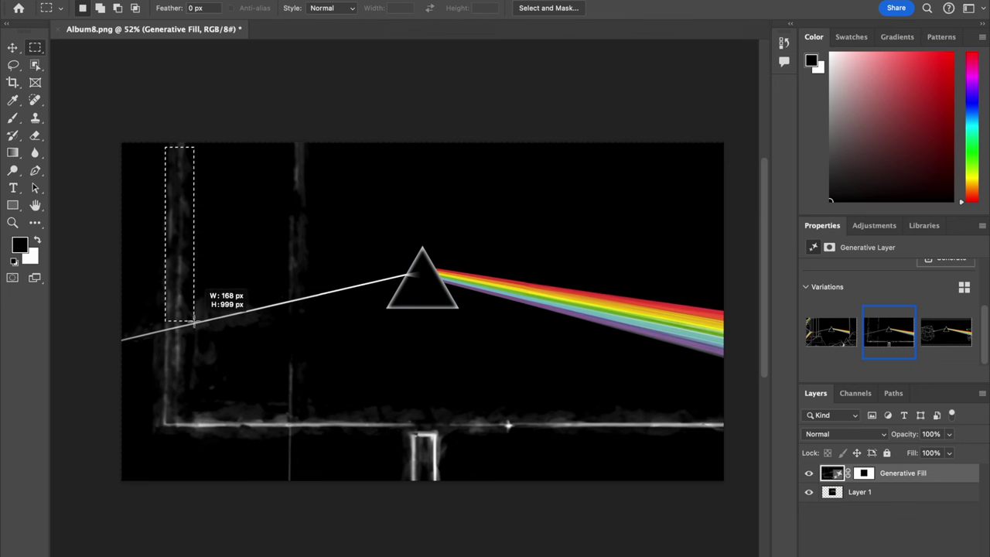
Step: Erase the selected vertical streak with a Generative Fill prompted 'remove'
{"action": "left_click", "coordinate": [832, 283]}
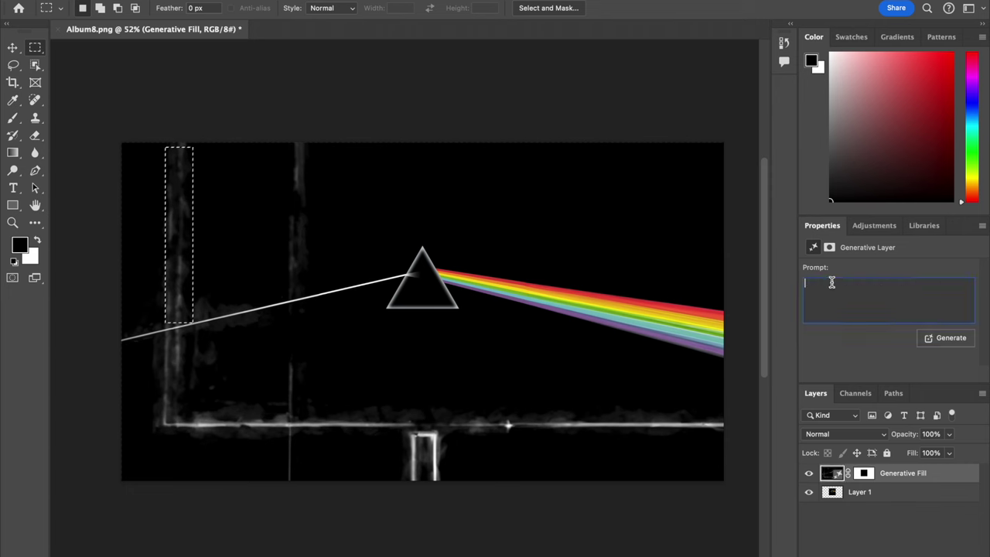
{"action": "type", "text": "remove"}
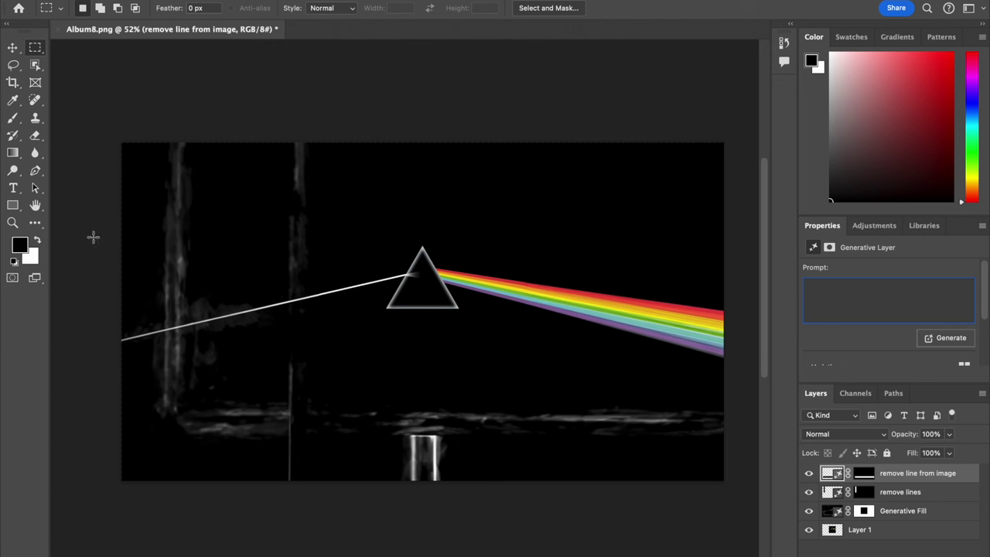
{"action": "left_click", "coordinate": [34, 189]}
{"action": "key", "text": "l"}
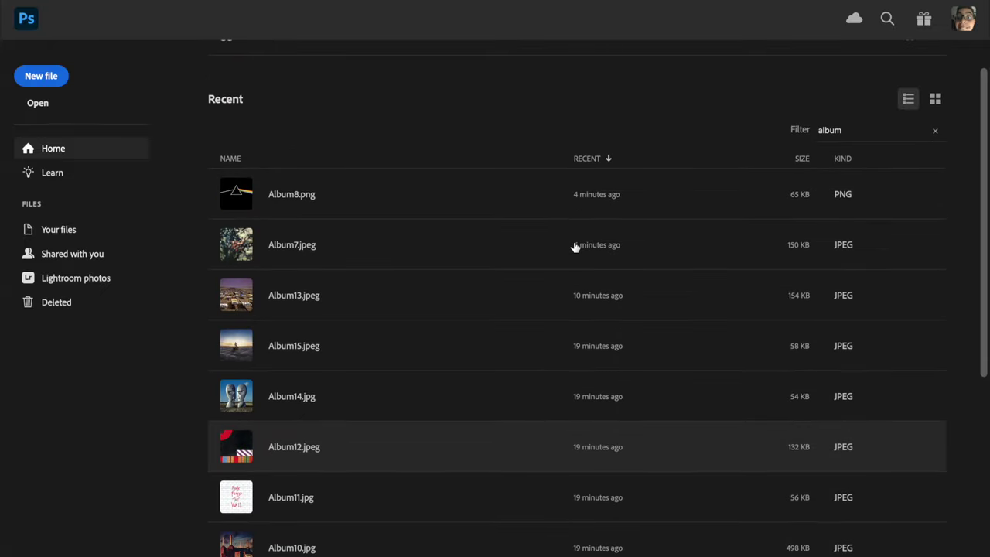
{"action": "scroll", "coordinate": [575, 247], "scroll_direction": "down", "scroll_amount": 3}
{"action": "scroll", "coordinate": [575, 248], "scroll_direction": "down", "scroll_amount": 3}
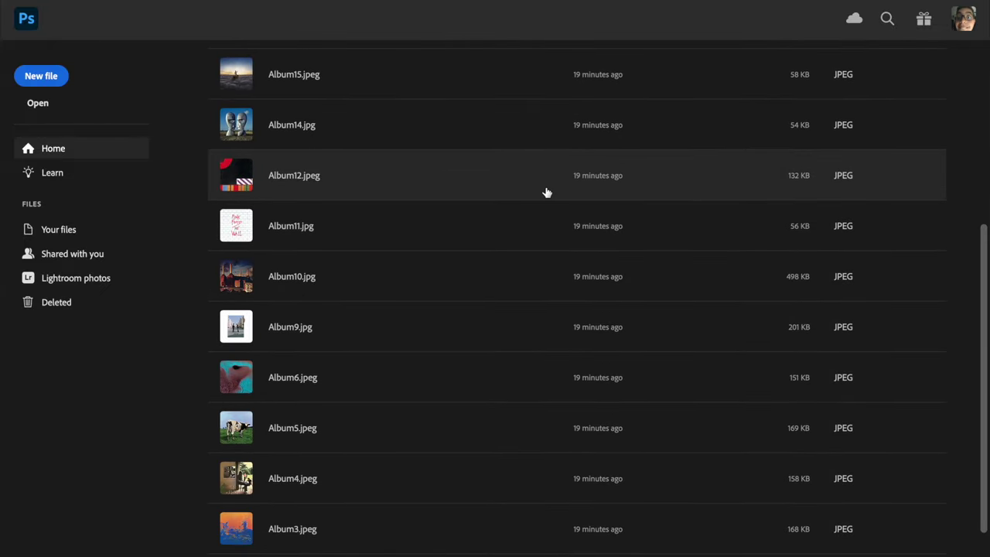
{"action": "scroll", "coordinate": [547, 193], "scroll_direction": "up", "scroll_amount": 5}
{"action": "scroll", "coordinate": [551, 227], "scroll_direction": "up", "scroll_amount": 2}
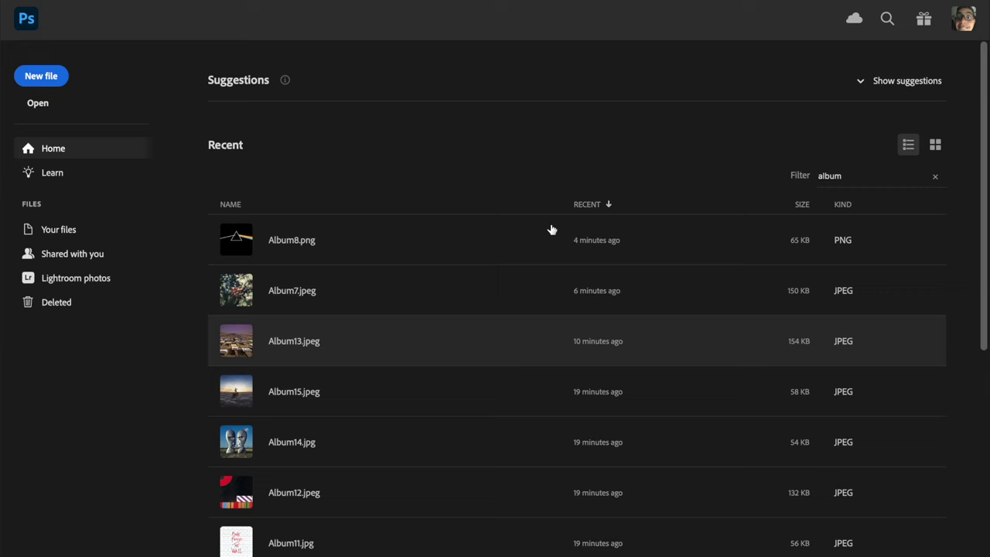